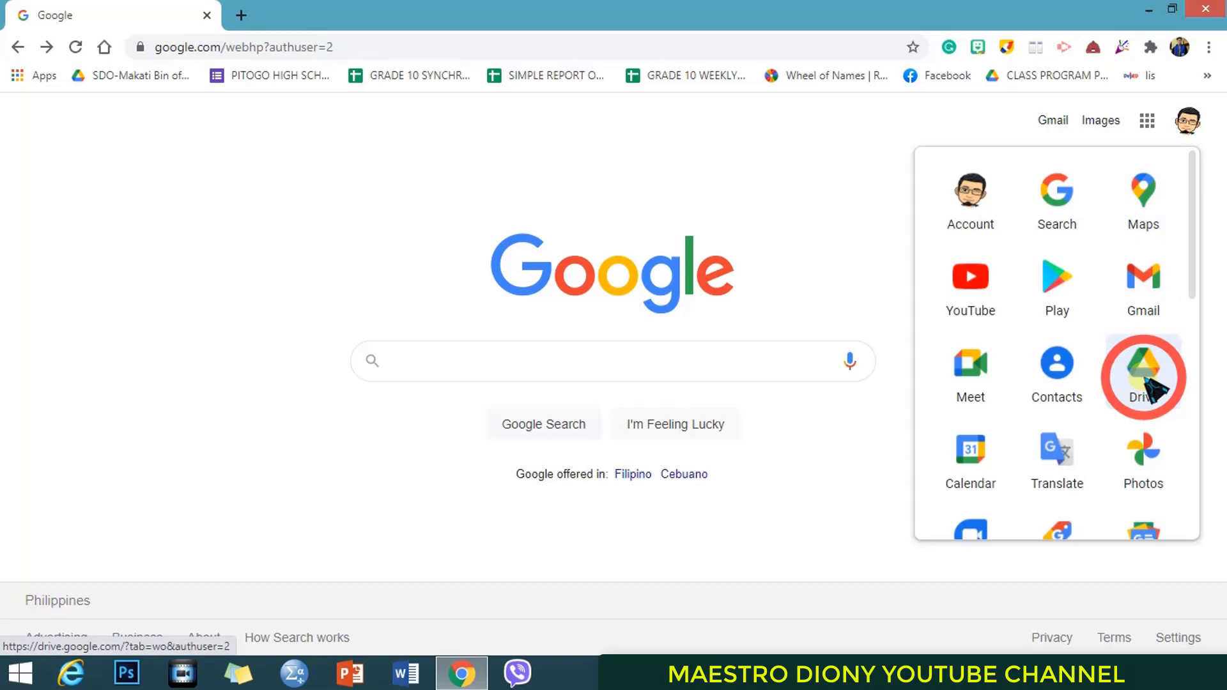
# Open Google Drive and open the 10 SILANG spreadsheet from the quick access files.
pyautogui.click(1146, 382)
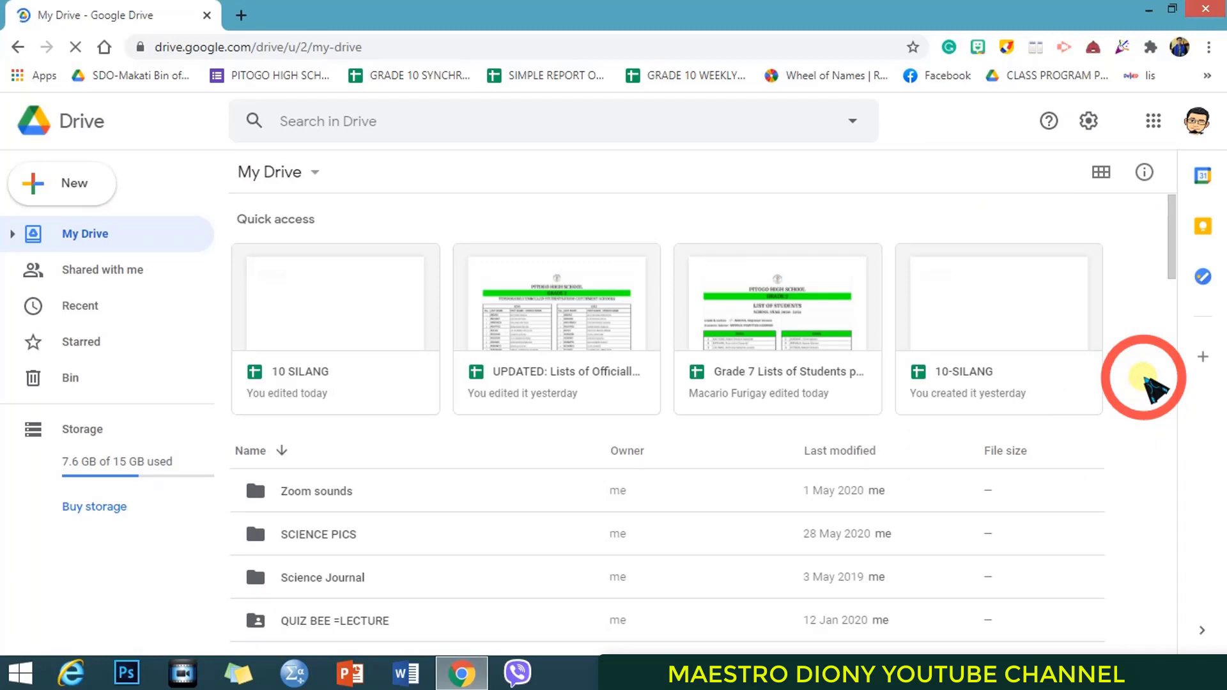
pyautogui.doubleClick(365, 398)
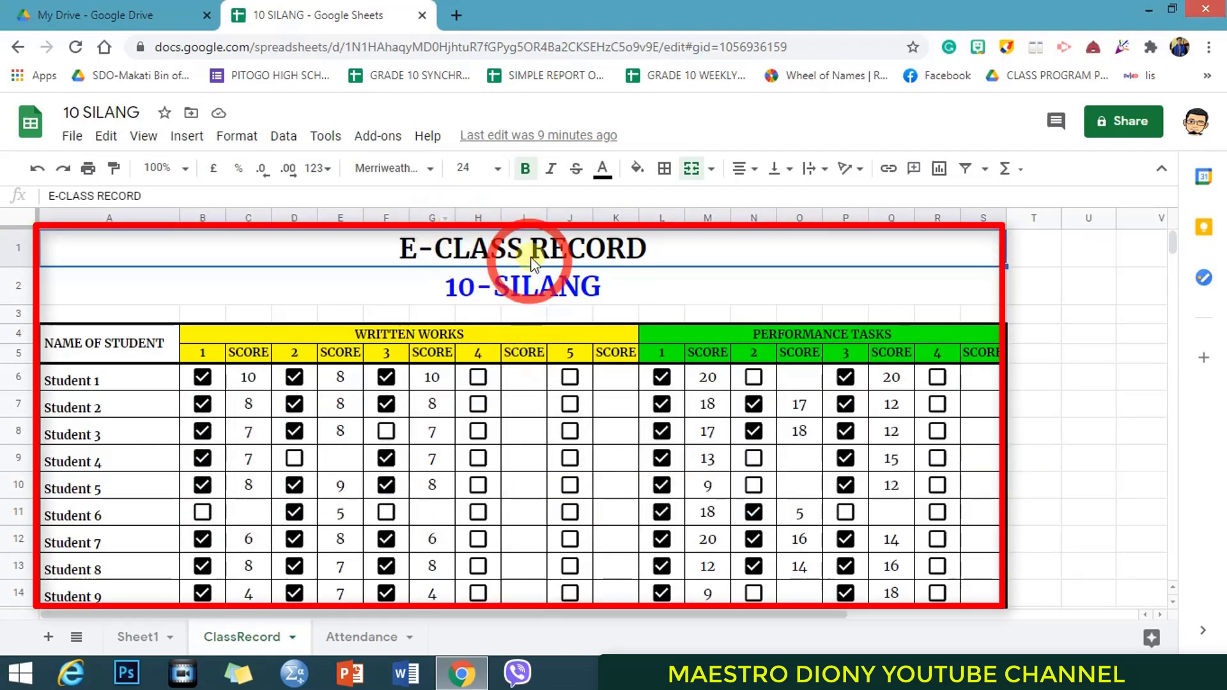
# Examine the E-Class Record on the ClassRecord sheet, including its Written Works and Performance Tasks sections.
pyautogui.moveTo(539, 256); pyautogui.dragTo(558, 576)
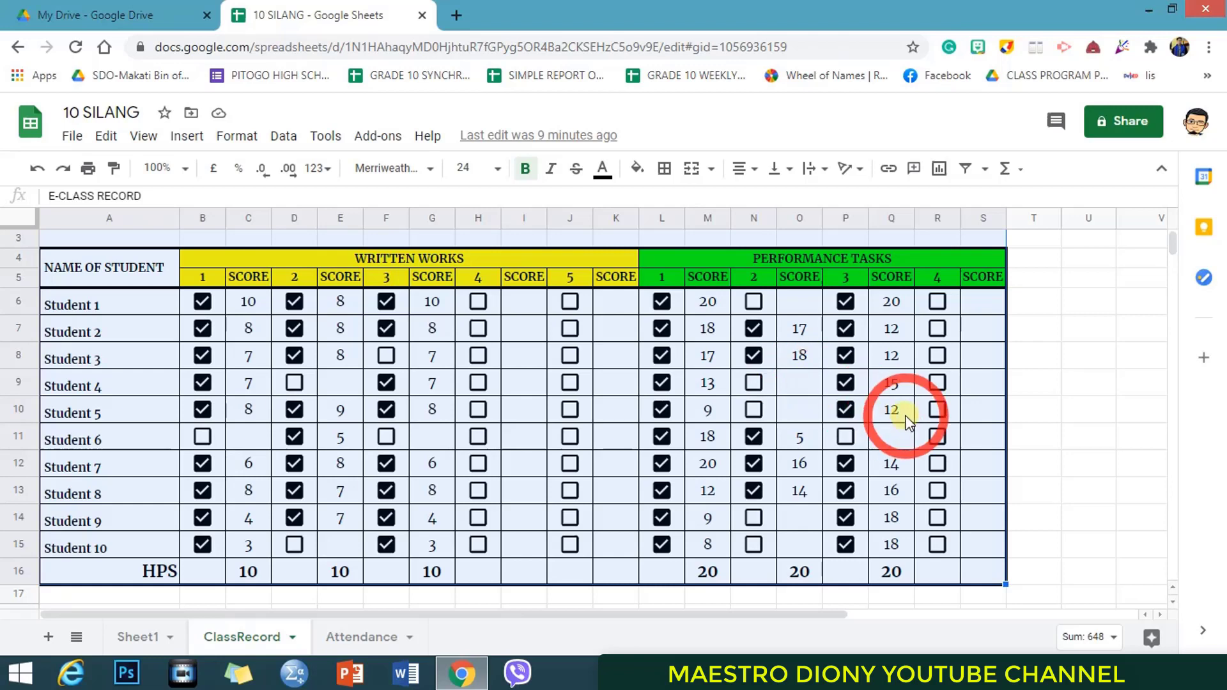
pyautogui.scroll(2, 904, 411)
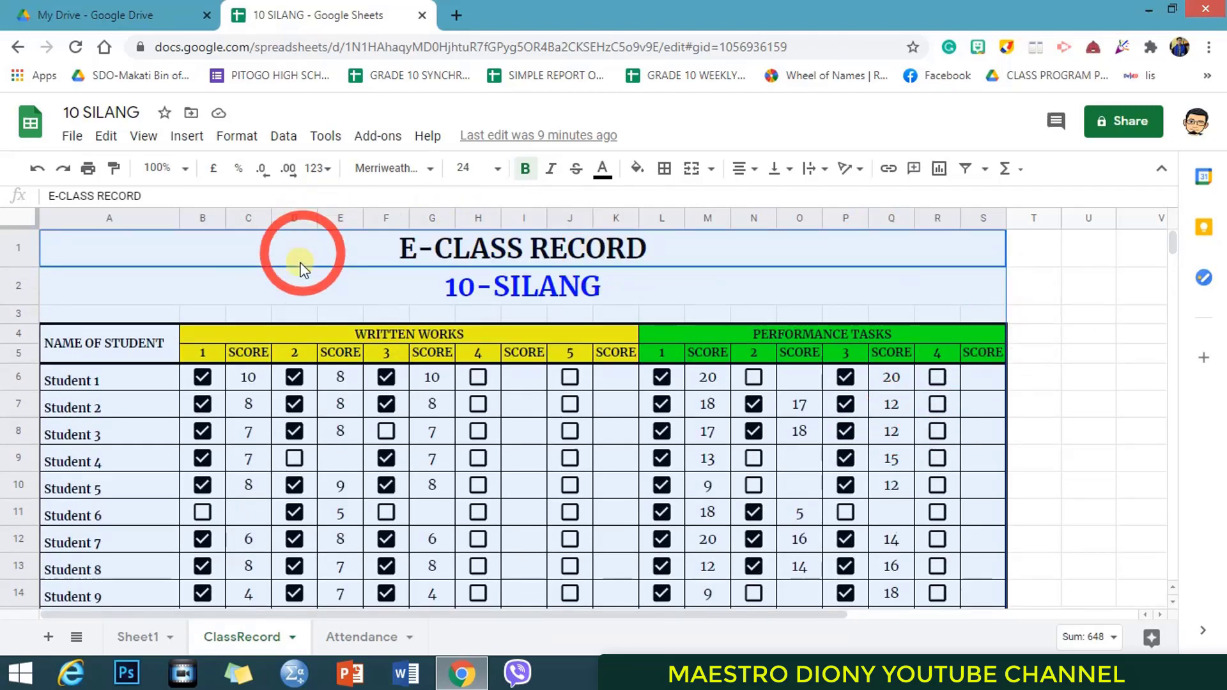
pyautogui.click(524, 403)
pyautogui.click(679, 298)
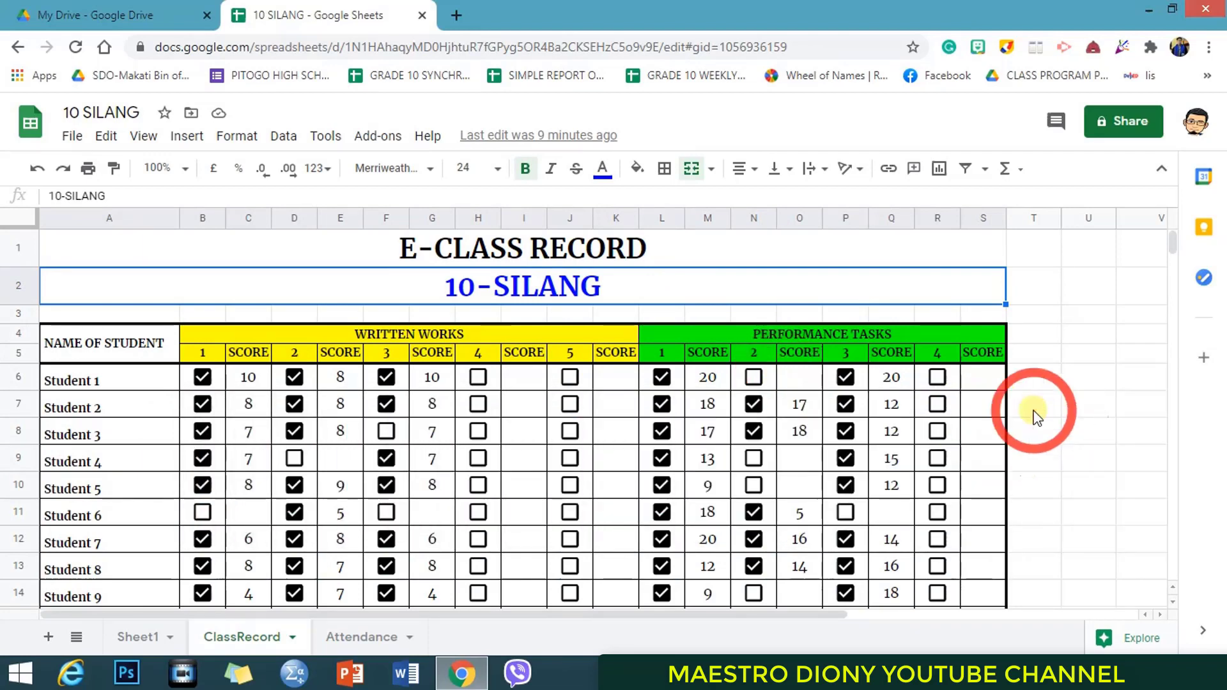
pyautogui.moveTo(696, 330); pyautogui.dragTo(668, 431)
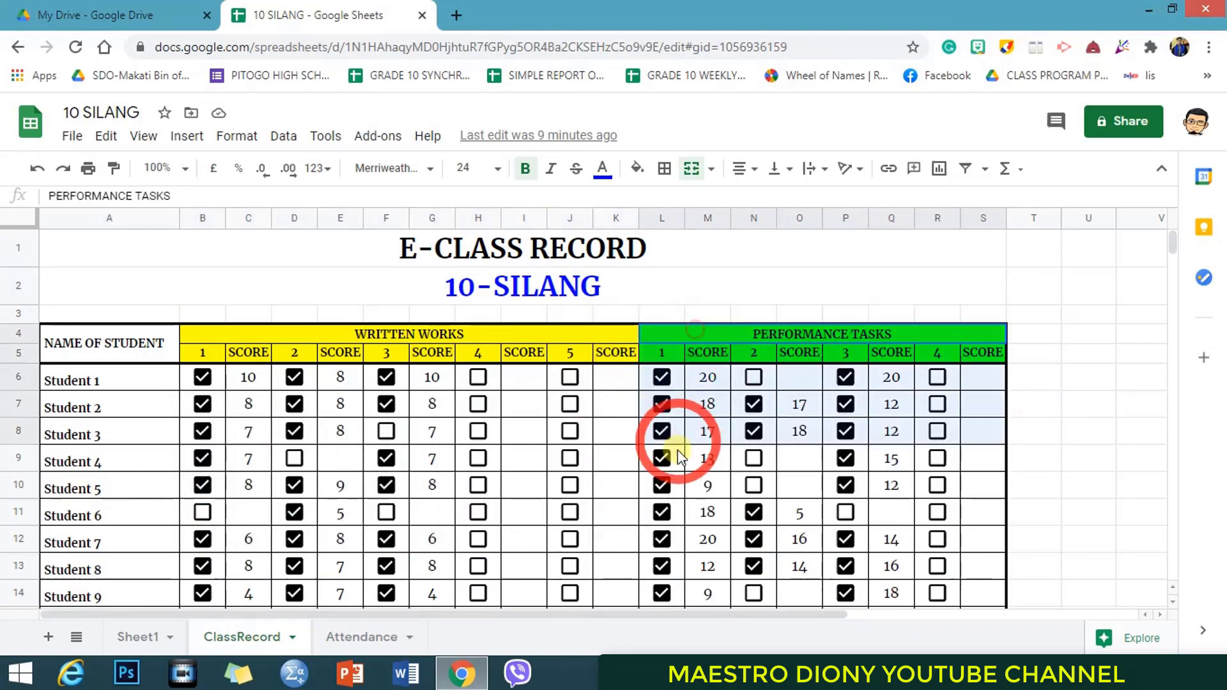
pyautogui.moveTo(665, 560); pyautogui.dragTo(711, 535)
pyautogui.scroll(2, 448, 351)
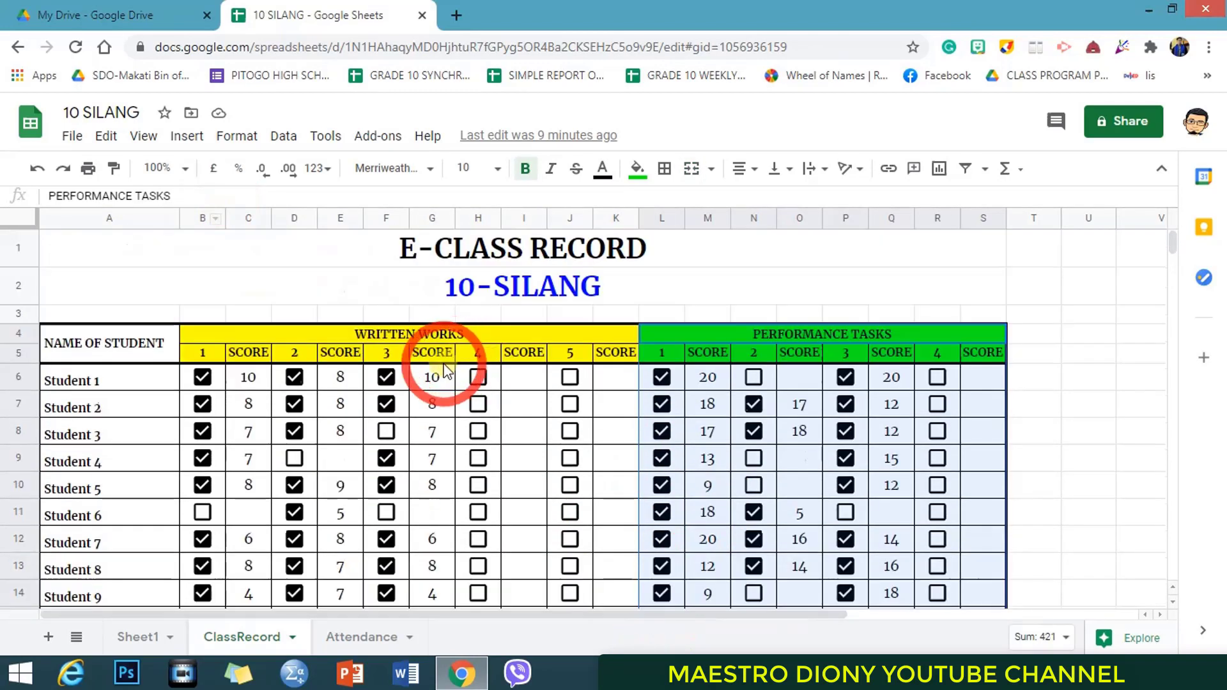
pyautogui.moveTo(415, 335); pyautogui.dragTo(424, 546)
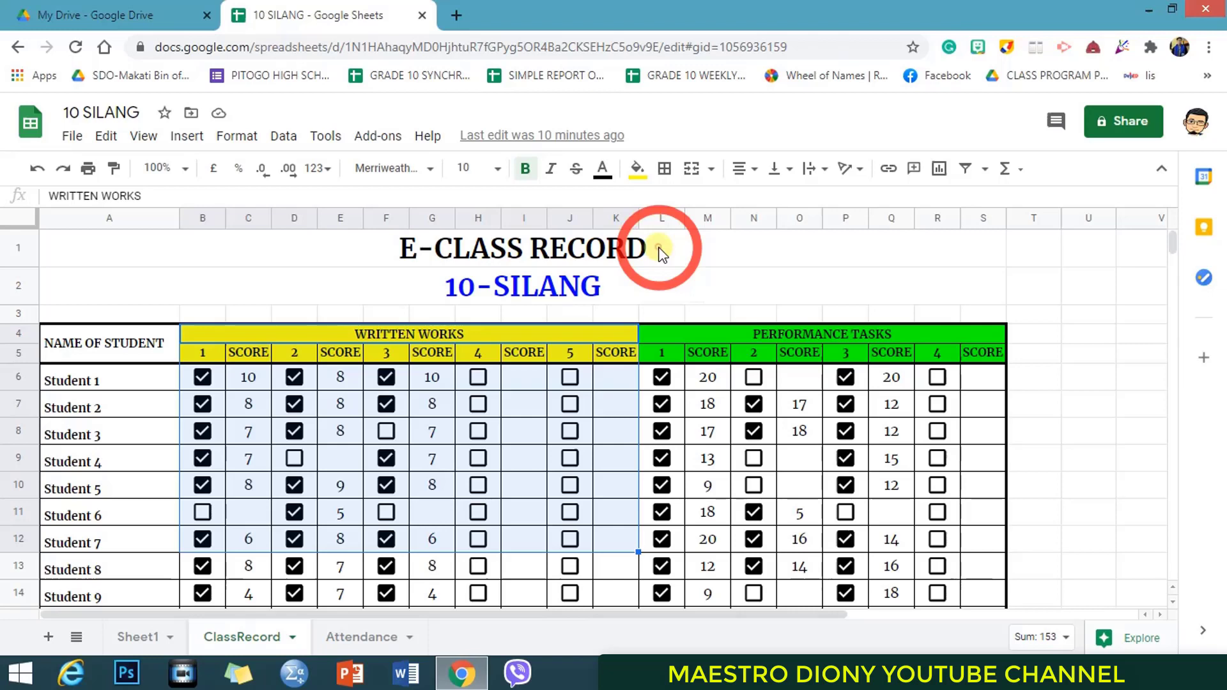
pyautogui.moveTo(659, 250); pyautogui.dragTo(667, 548)
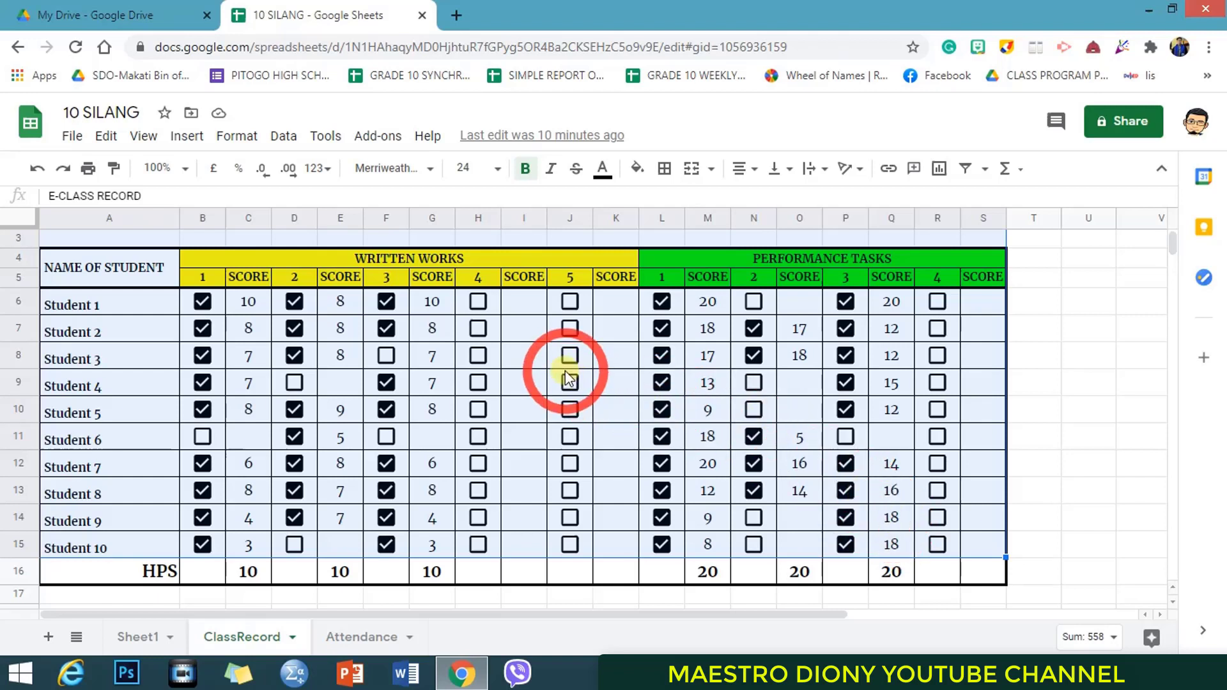
pyautogui.scroll(2, 600, 379)
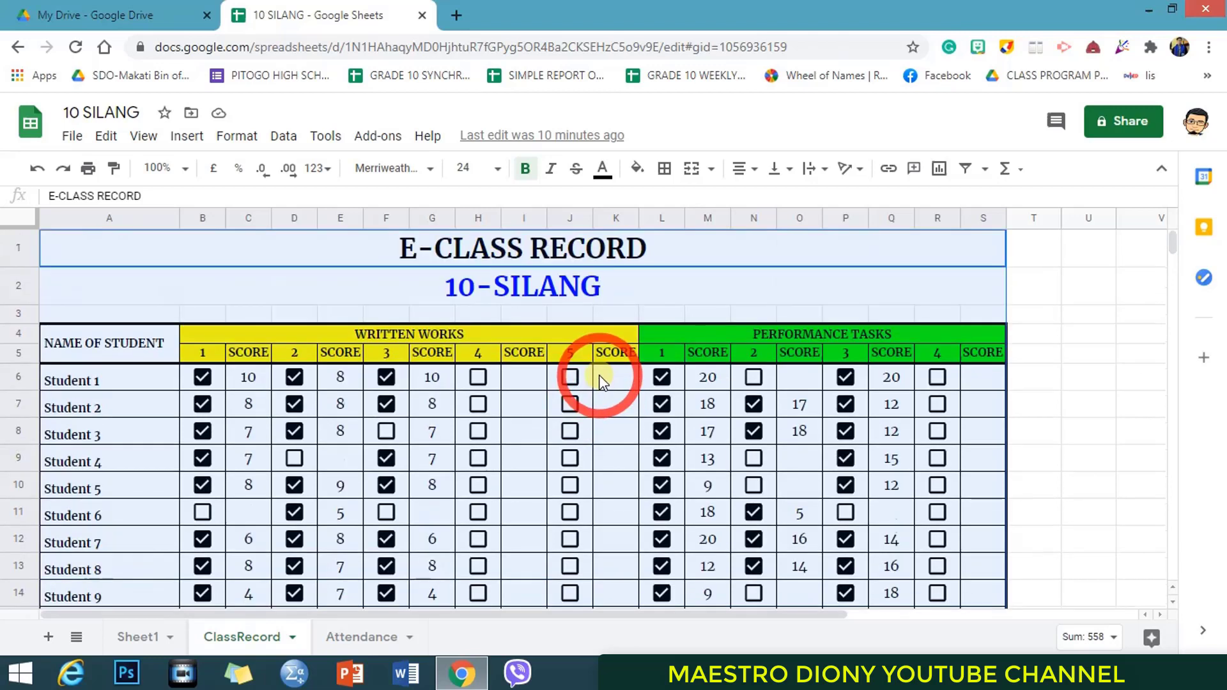
pyautogui.click(645, 294)
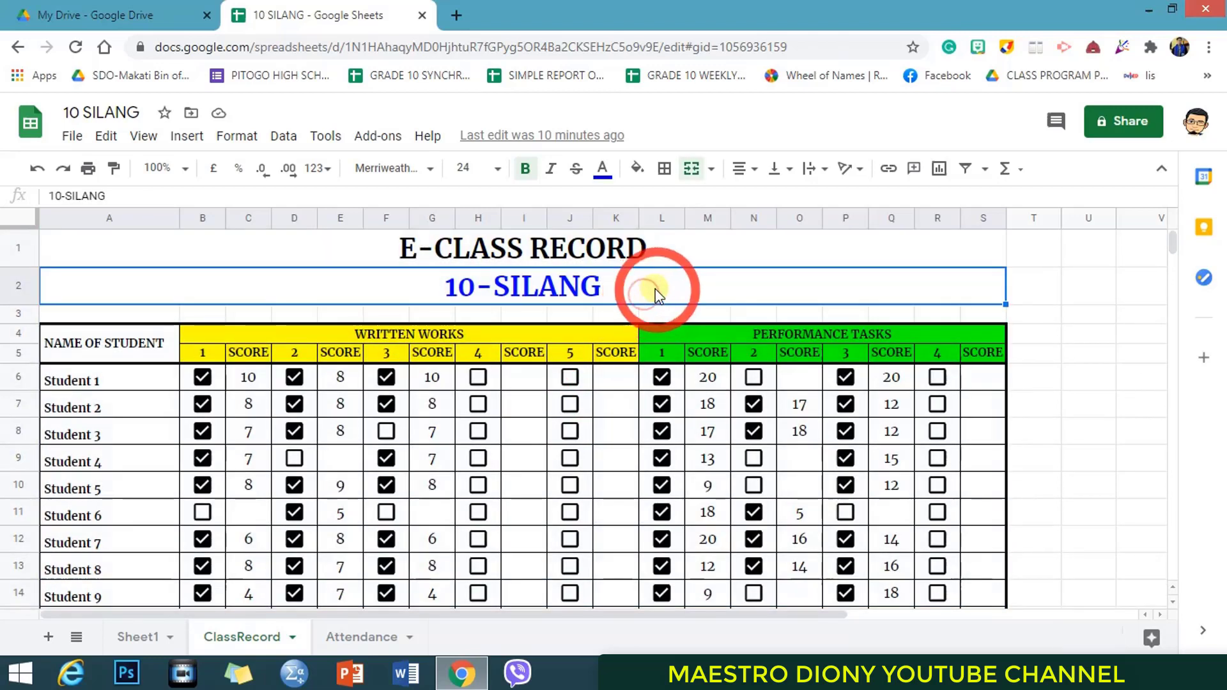
# Add a protected range covering the whole class record, A1:S16, and proceed to its editing permissions.
pyautogui.click(688, 257)
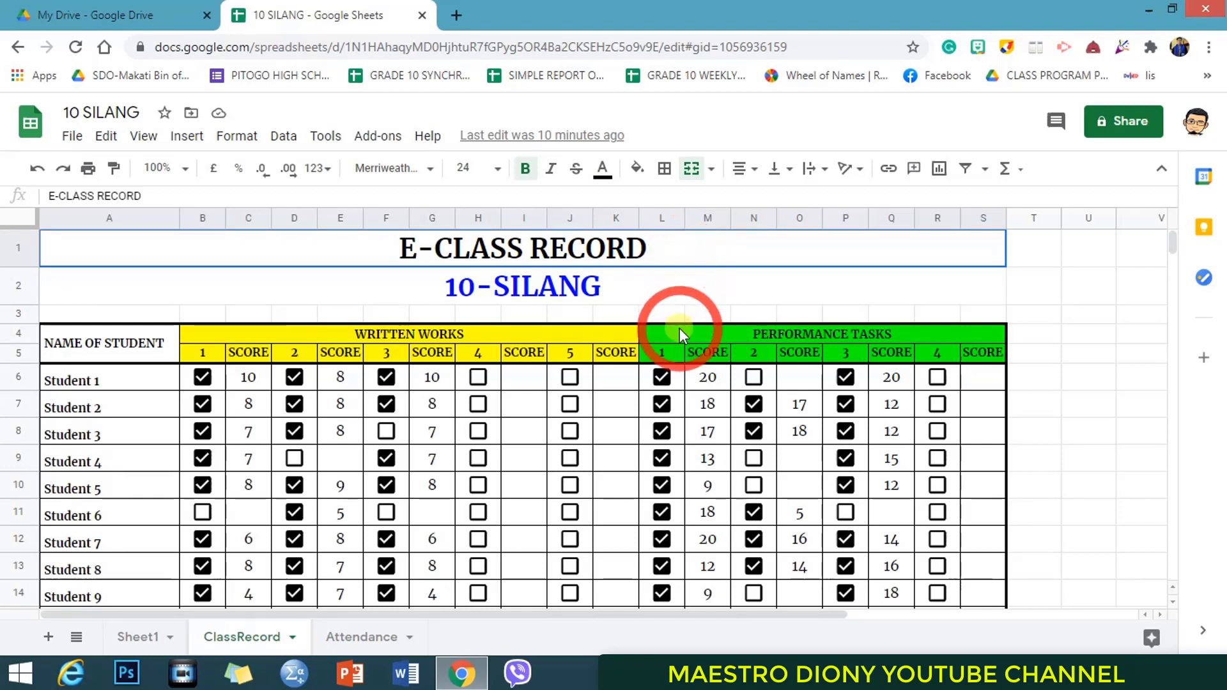
pyautogui.keyDown('shift'); pyautogui.click(678, 382); pyautogui.keyUp('shift')
pyautogui.moveTo(678, 382); pyautogui.dragTo(679, 562)
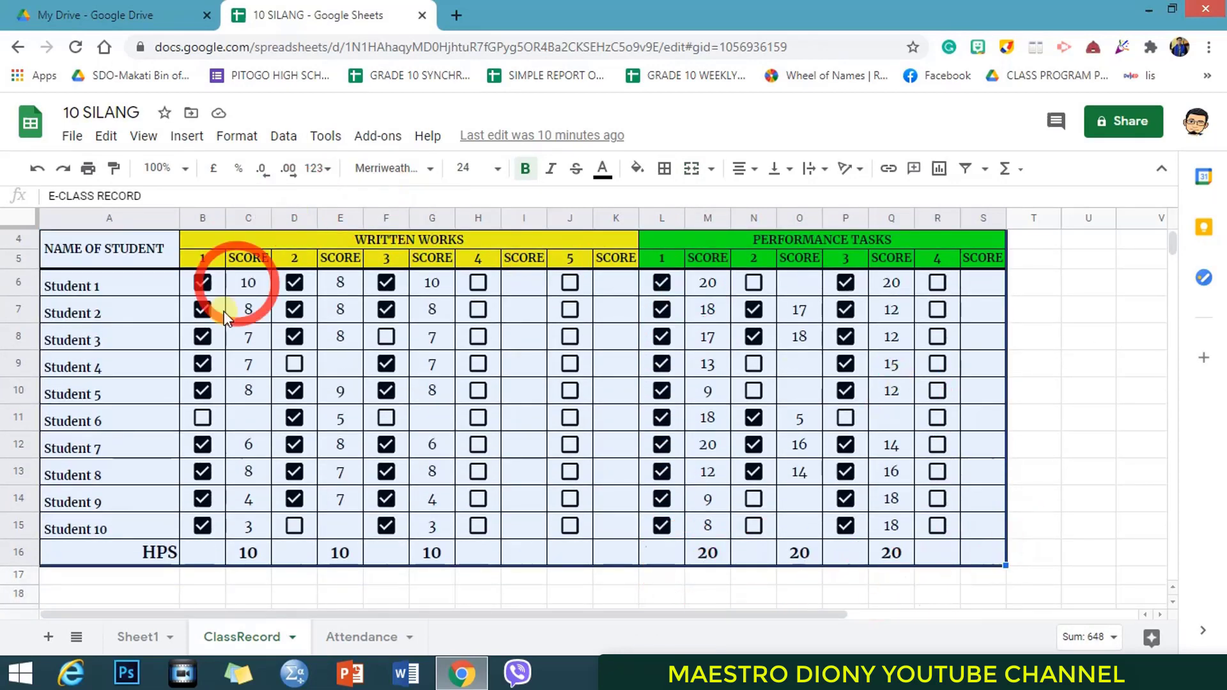
pyautogui.rightClick(607, 319)
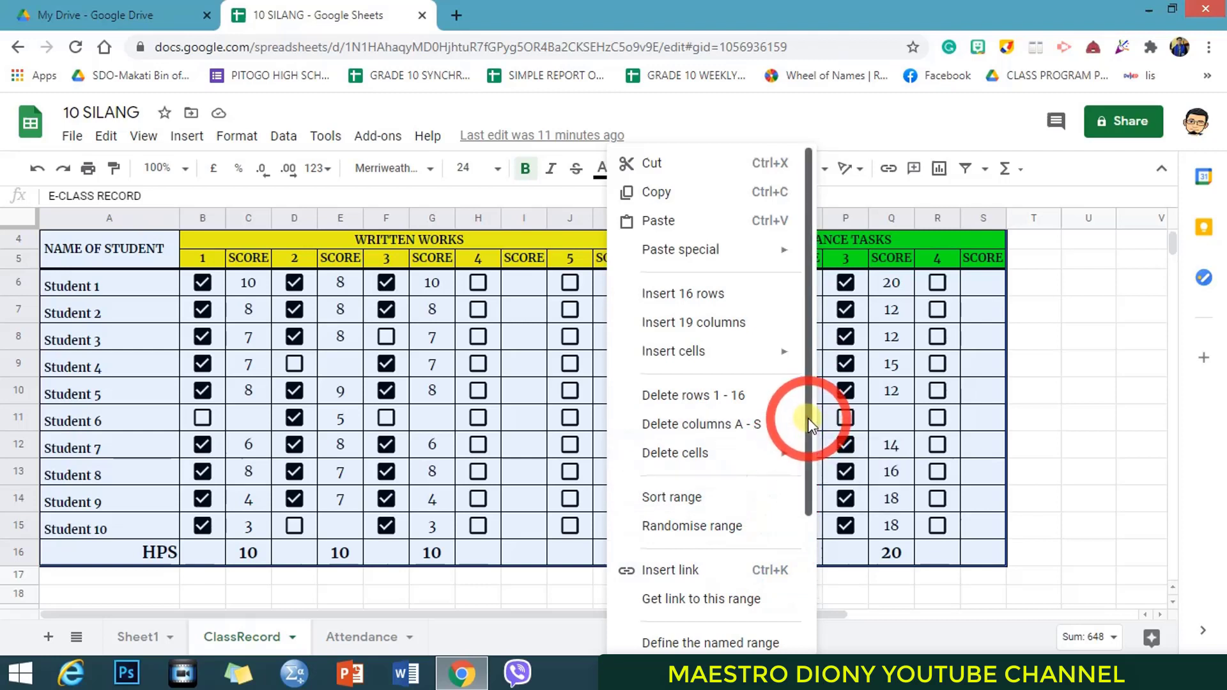
pyautogui.moveTo(808, 418); pyautogui.dragTo(791, 569)
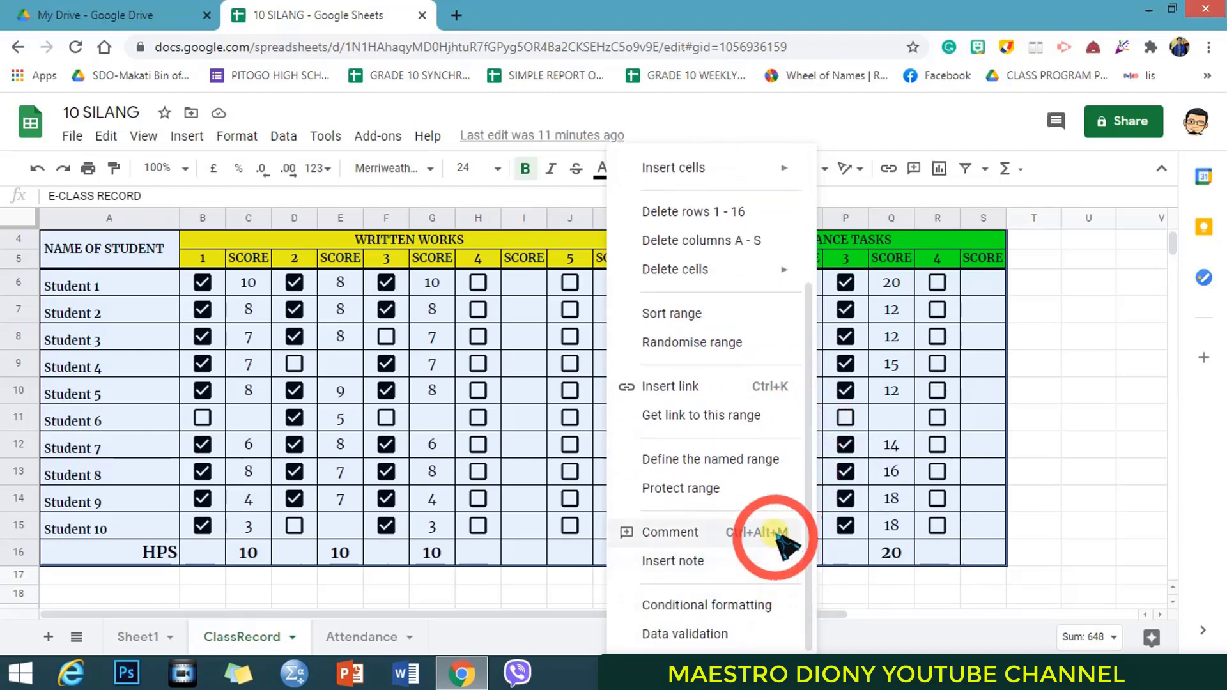
pyautogui.click(693, 489)
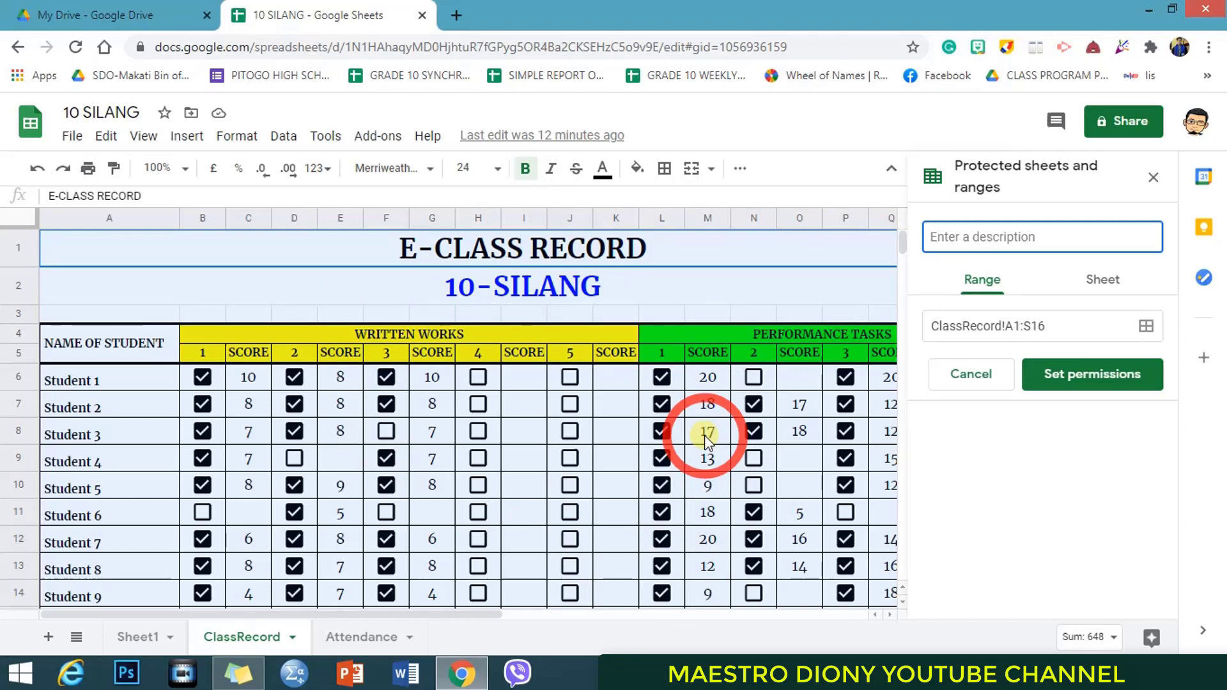
pyautogui.click(1052, 377)
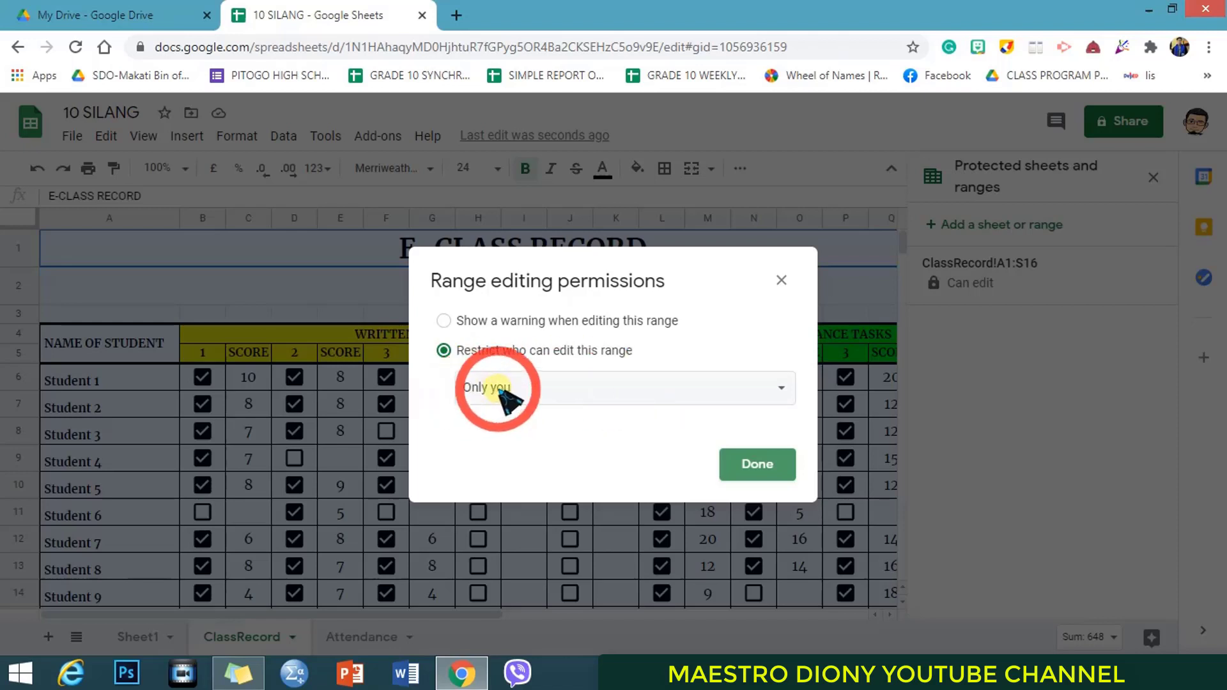
# Restrict editing of the protected range with the Custom option, keeping only your own account as editor, and close the protection settings.
pyautogui.click(782, 389)
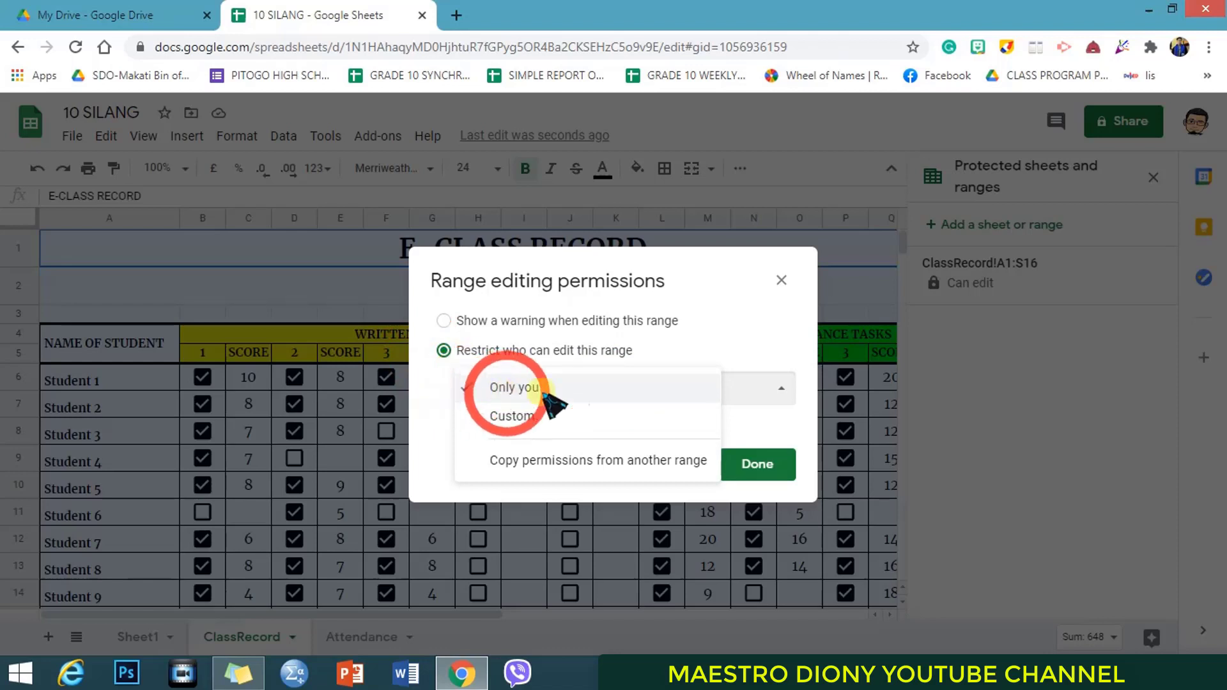
pyautogui.click(652, 389)
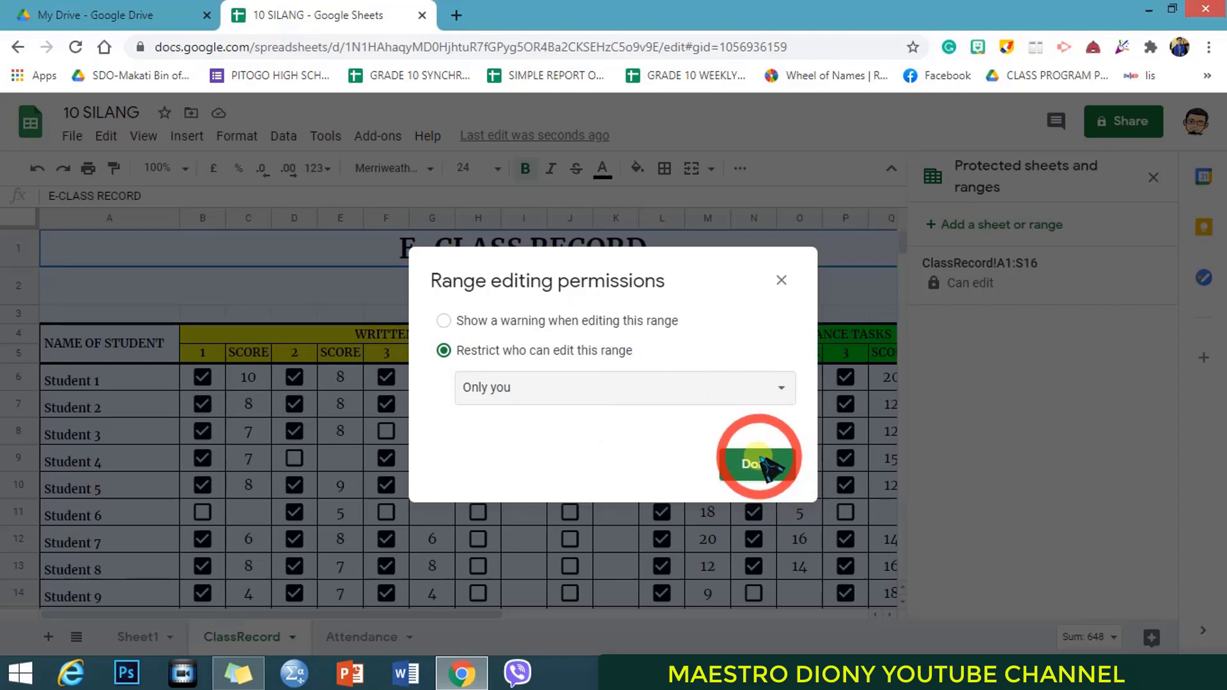
pyautogui.click(775, 392)
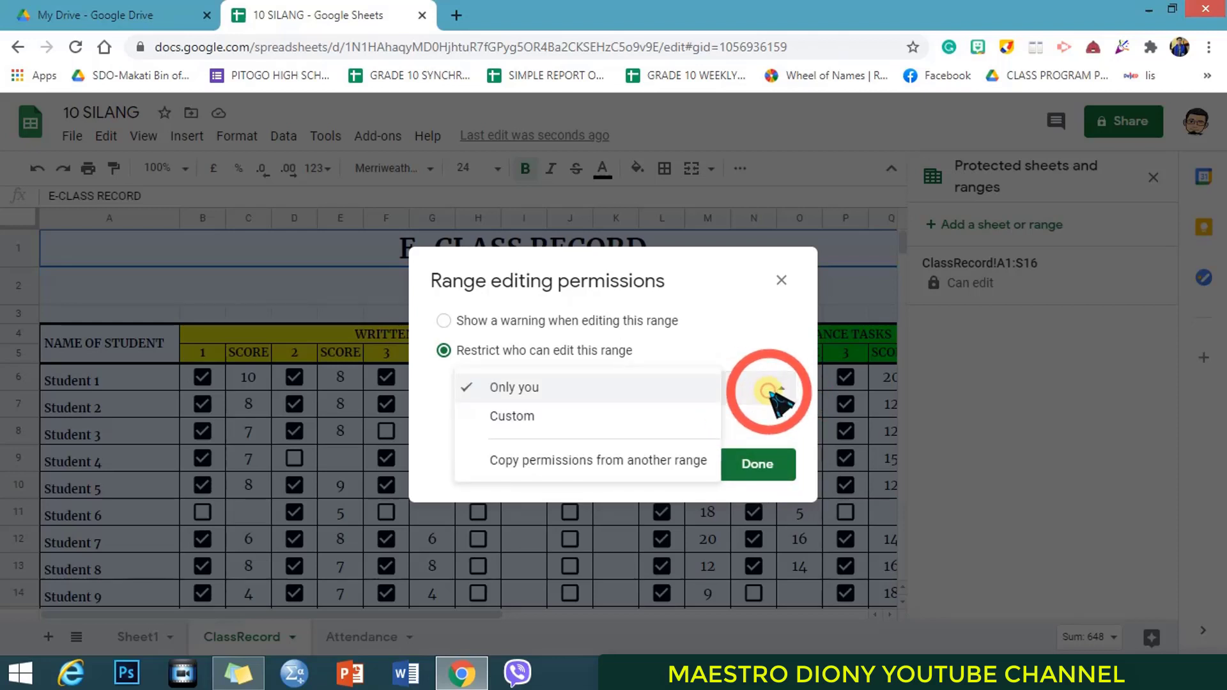
pyautogui.click(660, 416)
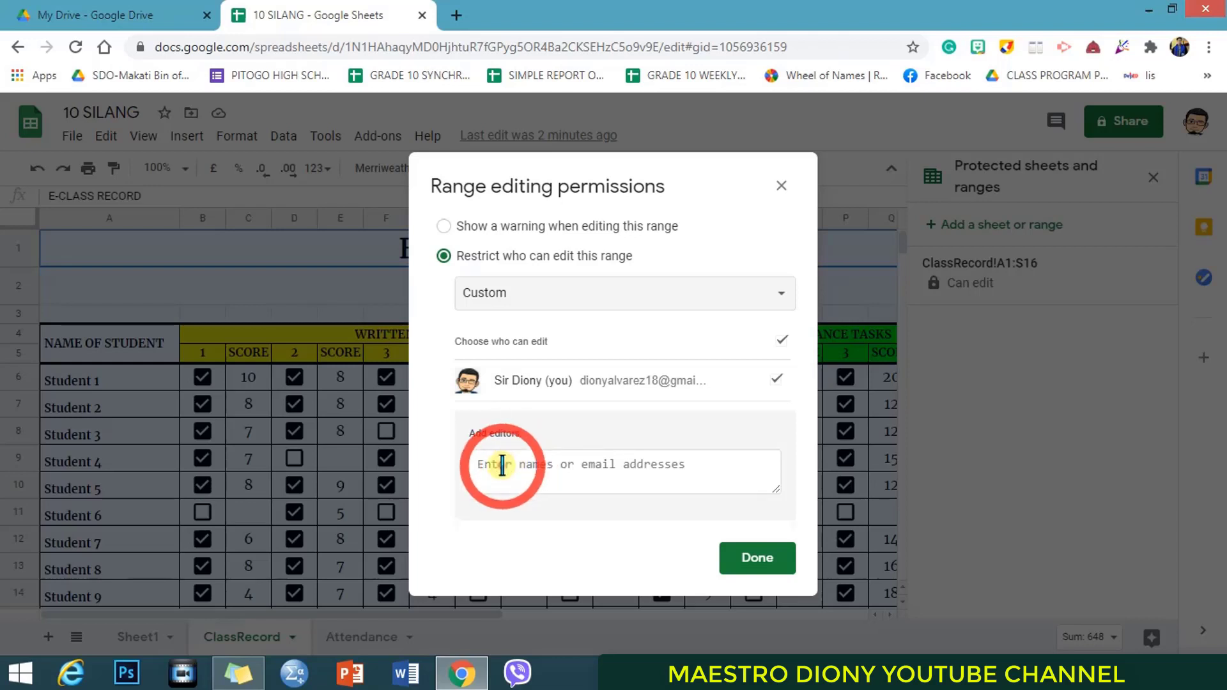
pyautogui.click(505, 464)
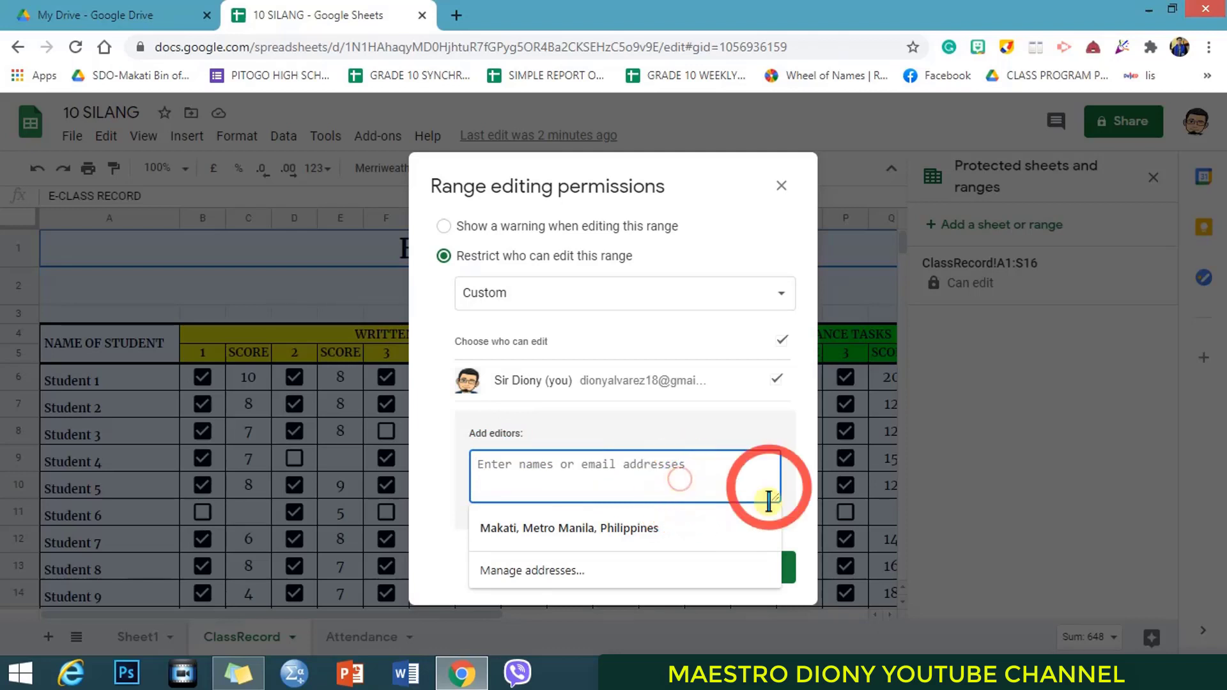
pyautogui.click(790, 512)
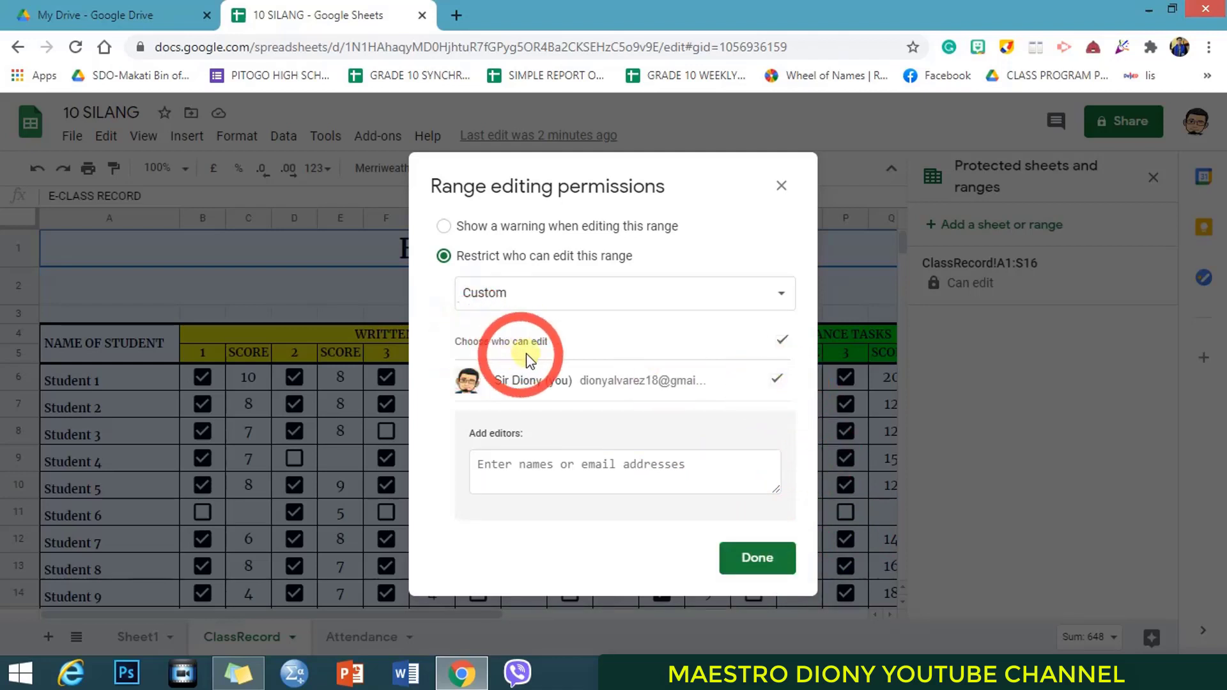
pyautogui.click(761, 558)
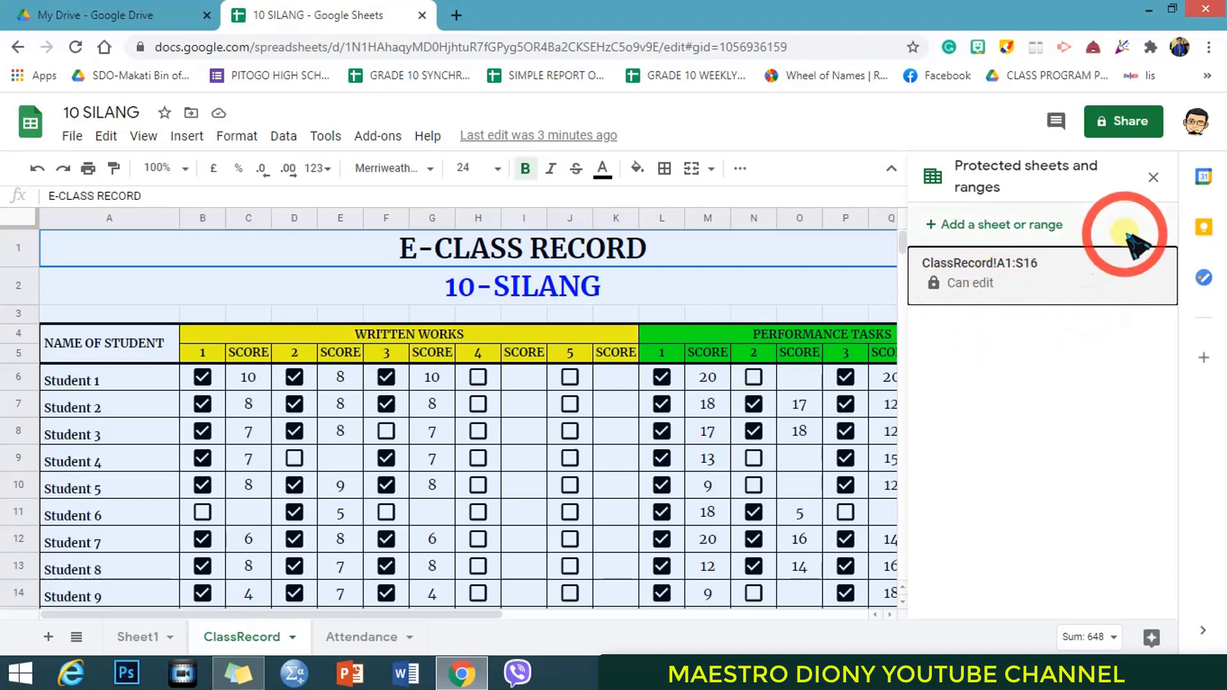
pyautogui.click(1154, 178)
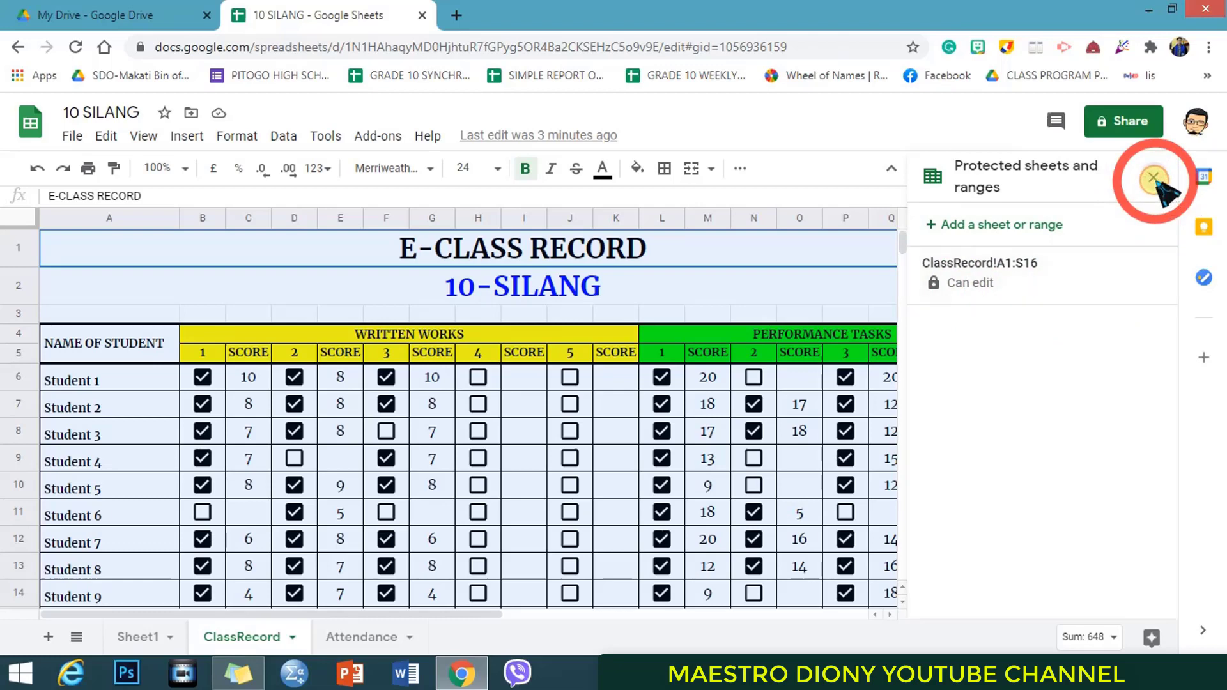
# Examine the extent of the protected class record and the unprotected empty cells below and beside it.
pyautogui.scroll(-1, 860, 400)
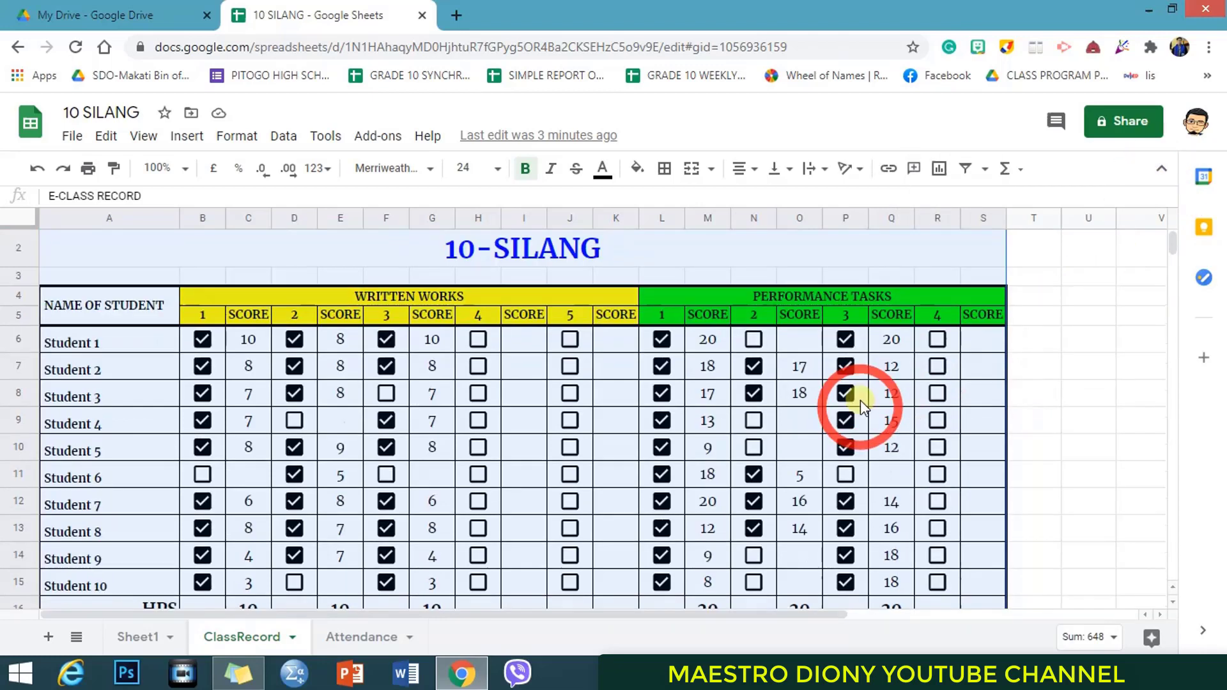
pyautogui.scroll(-5, 860, 400)
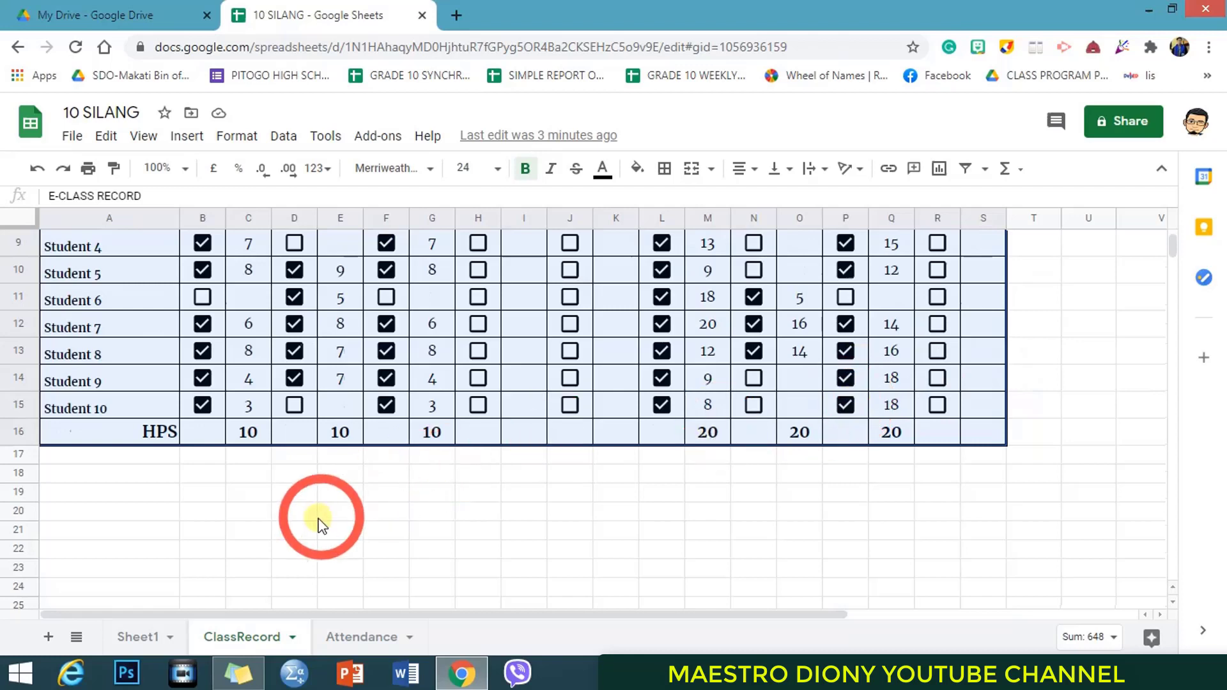
pyautogui.scroll(5, 479, 473)
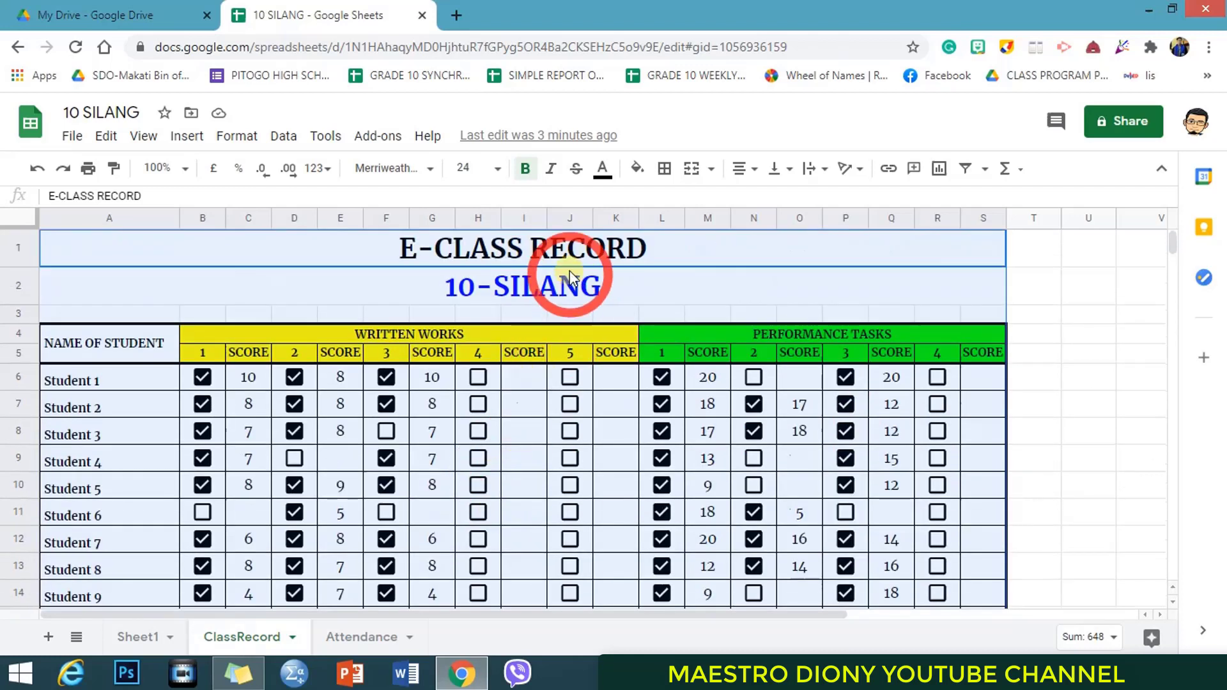
pyautogui.scroll(-5, 573, 299)
pyautogui.scroll(5, 574, 324)
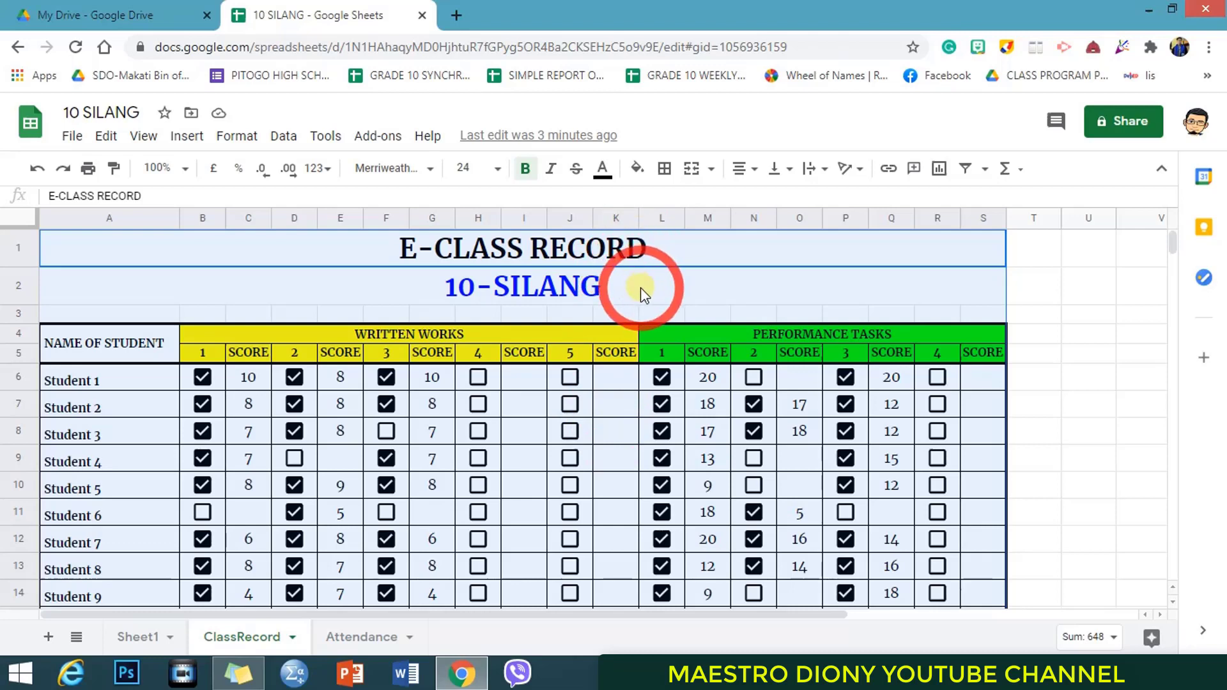
pyautogui.scroll(-5, 640, 286)
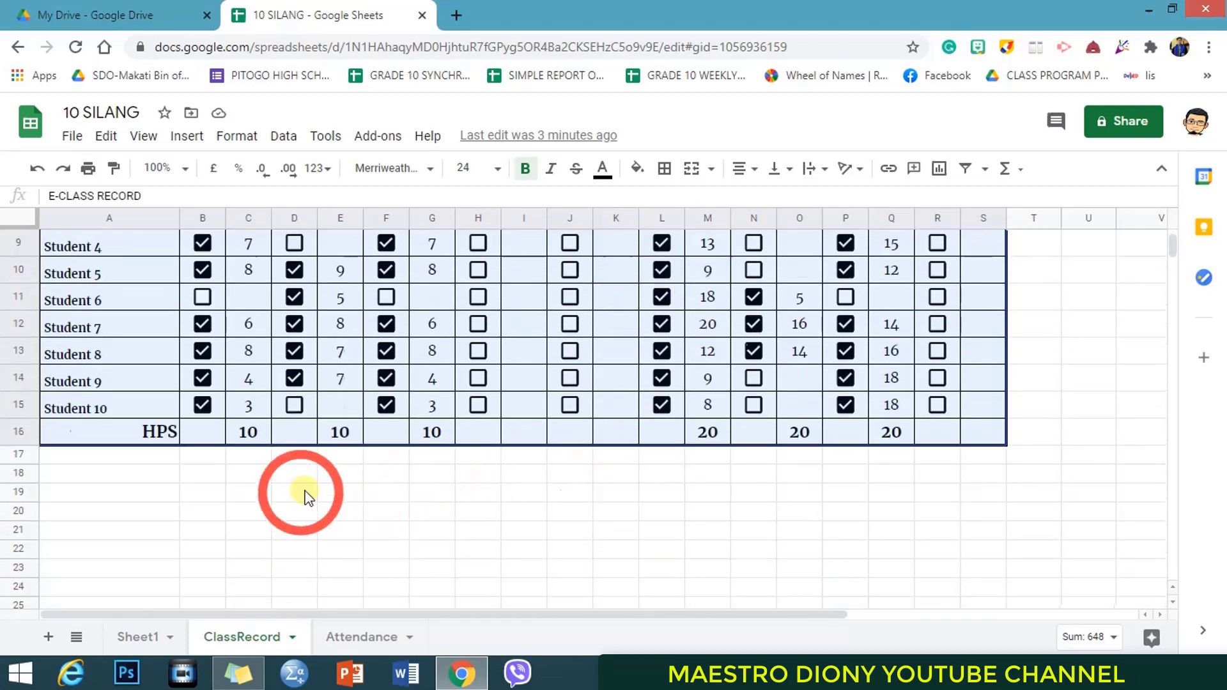
pyautogui.click(161, 476)
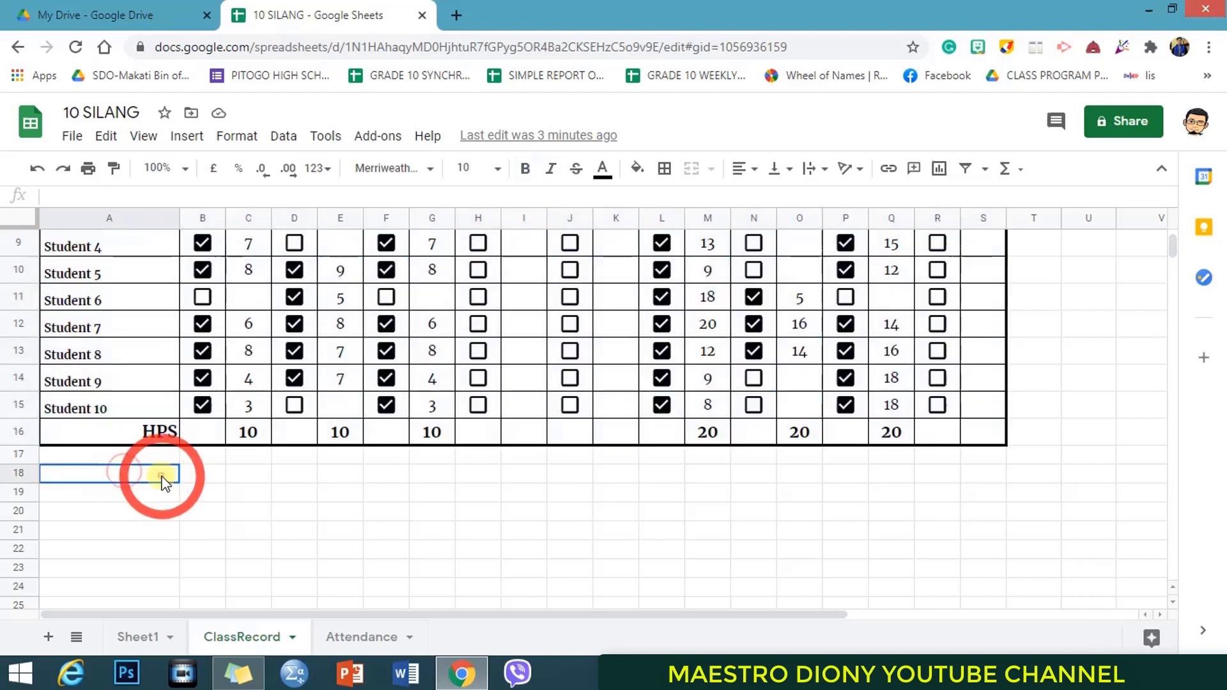
pyautogui.click(242, 473)
pyautogui.click(298, 473)
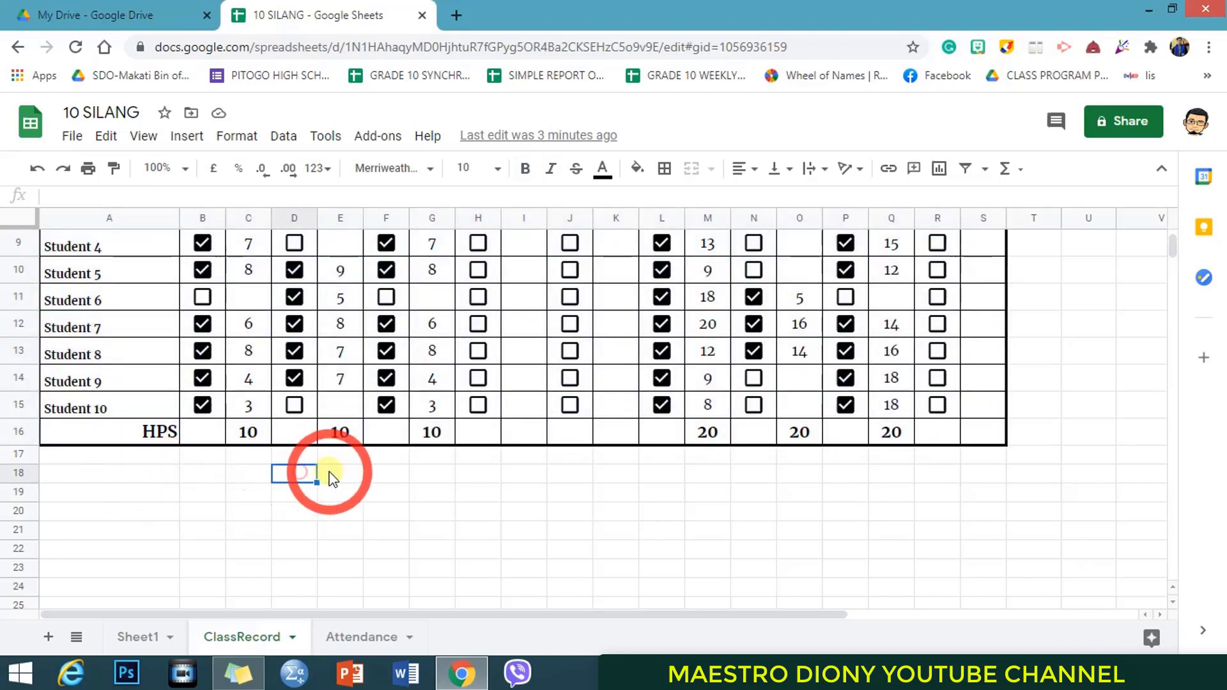
pyautogui.click(334, 477)
pyautogui.click(387, 476)
pyautogui.click(438, 479)
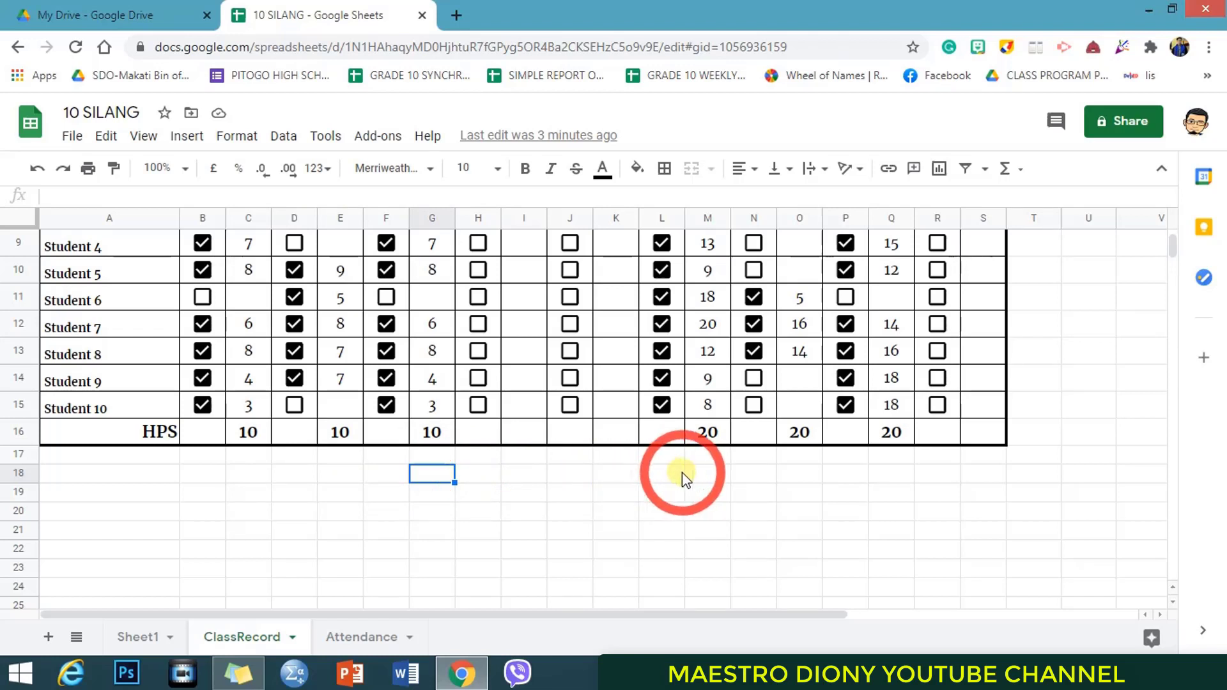
pyautogui.moveTo(1000, 440)
pyautogui.mouseDown()
pyautogui.moveTo(624, 384)
pyautogui.moveTo(335, 316)
pyautogui.moveTo(149, 217)
pyautogui.moveTo(27, 132)
pyautogui.moveTo(13, 69)
pyautogui.moveTo(130, 266)
pyautogui.mouseUp()
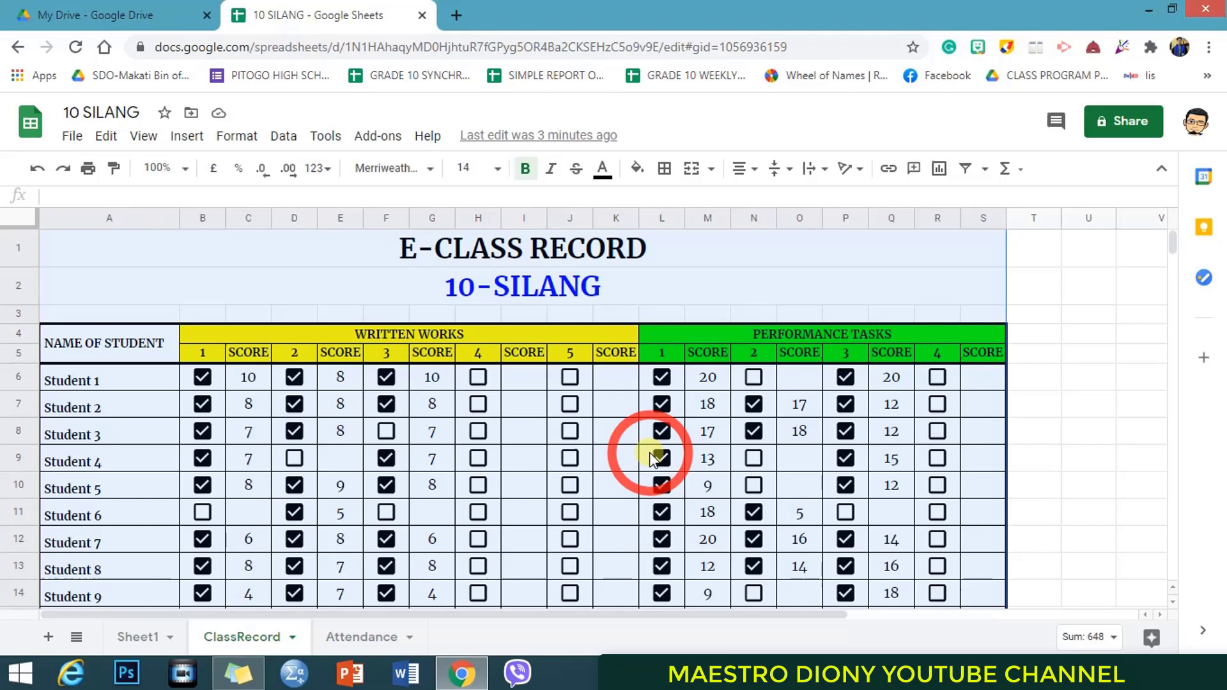
pyautogui.click(1055, 358)
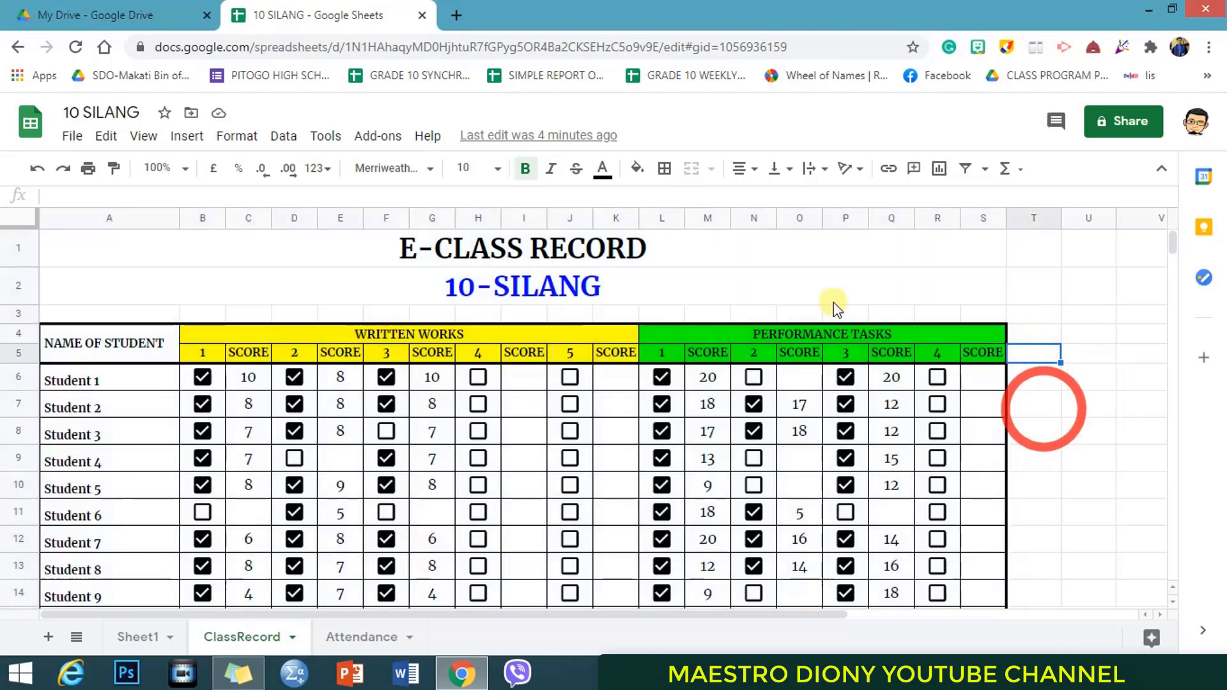
# Switch from the class record to the Attendance sheet and examine its title rows and student name header.
pyautogui.click(750, 256)
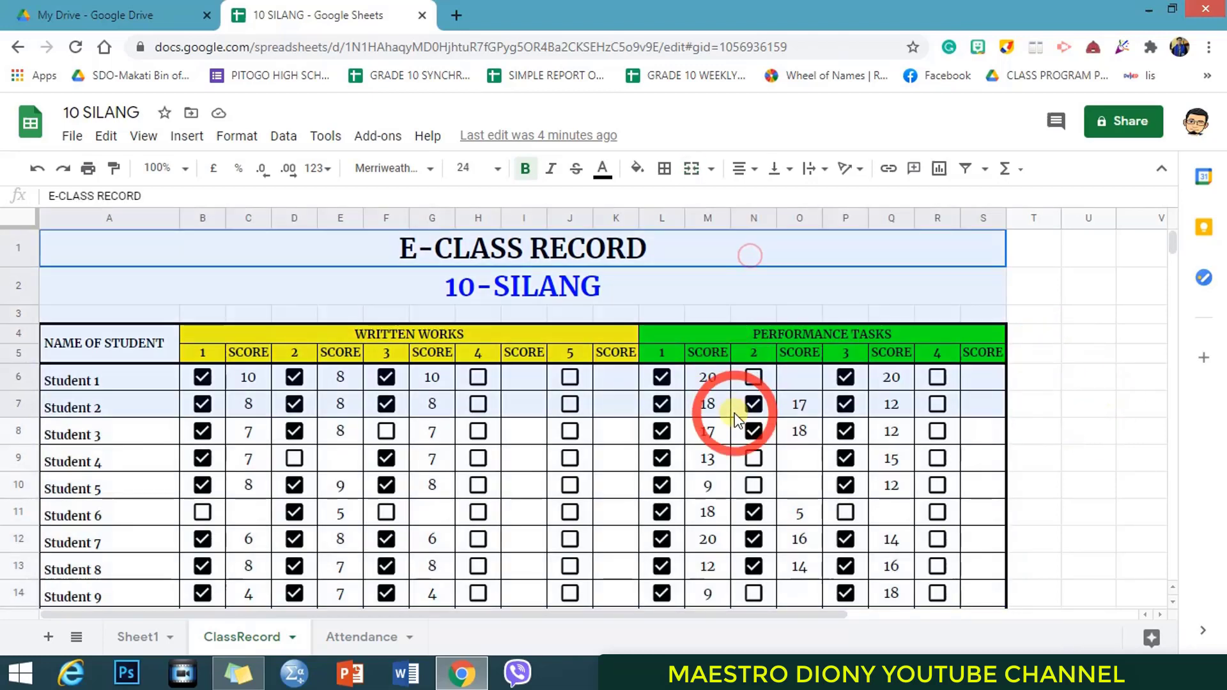
pyautogui.click(1074, 414)
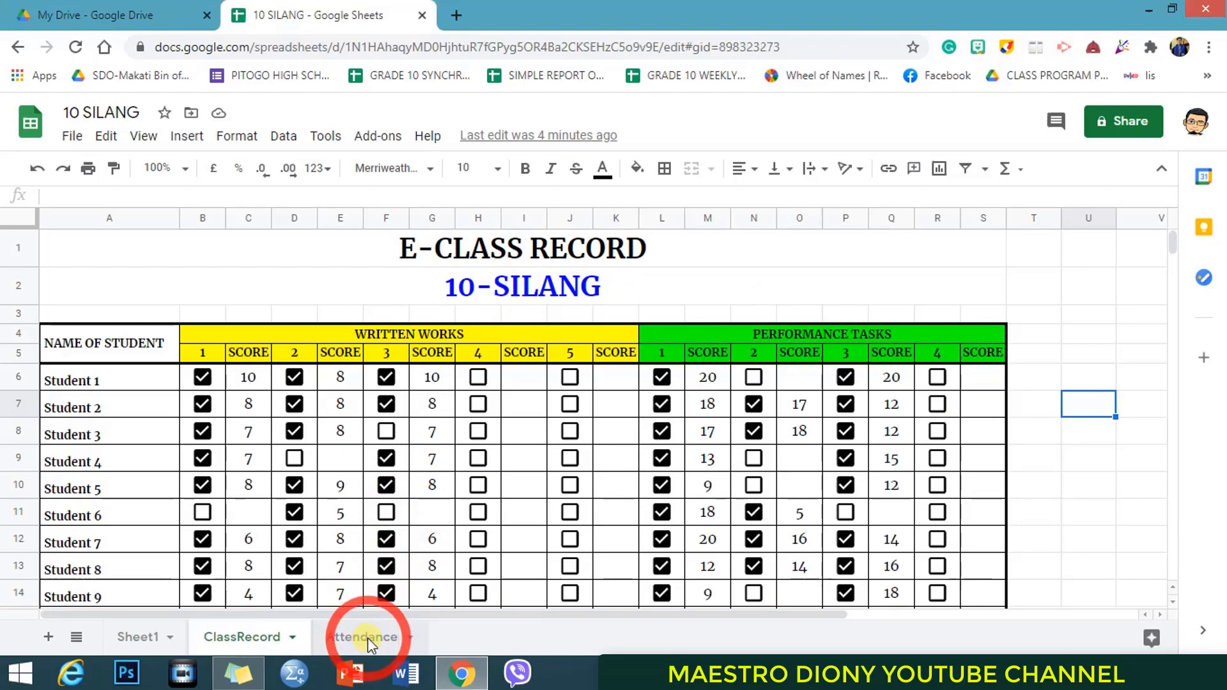
pyautogui.doubleClick(367, 638)
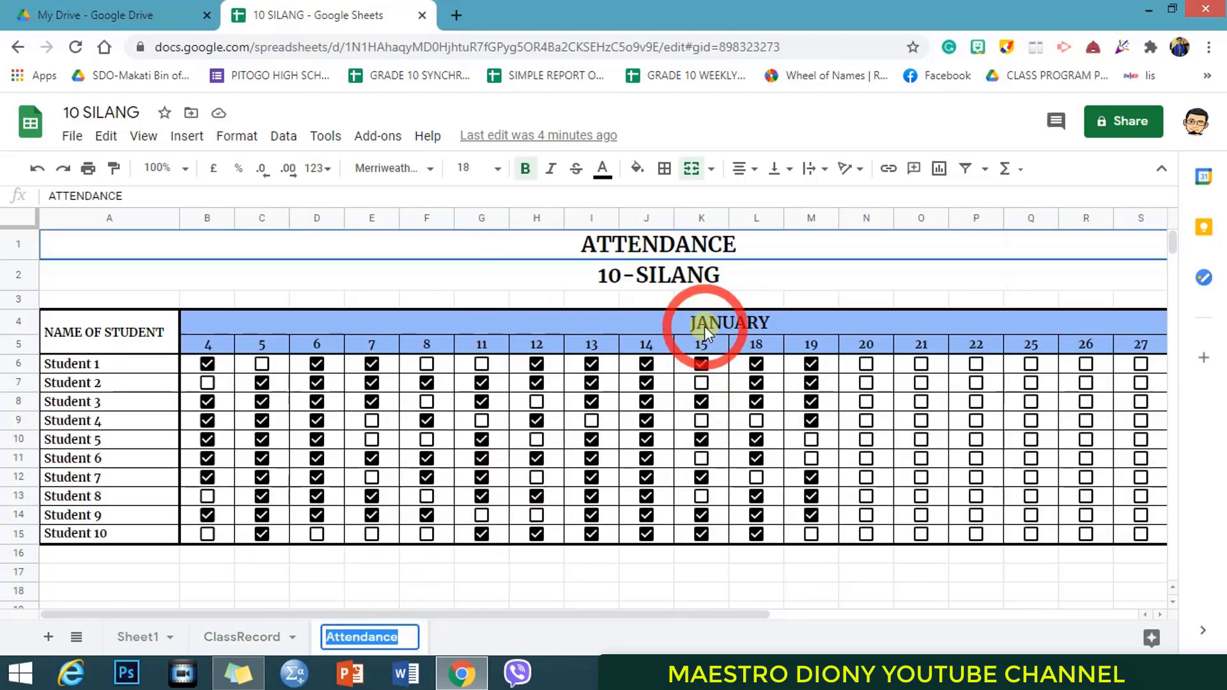
pyautogui.click(739, 276)
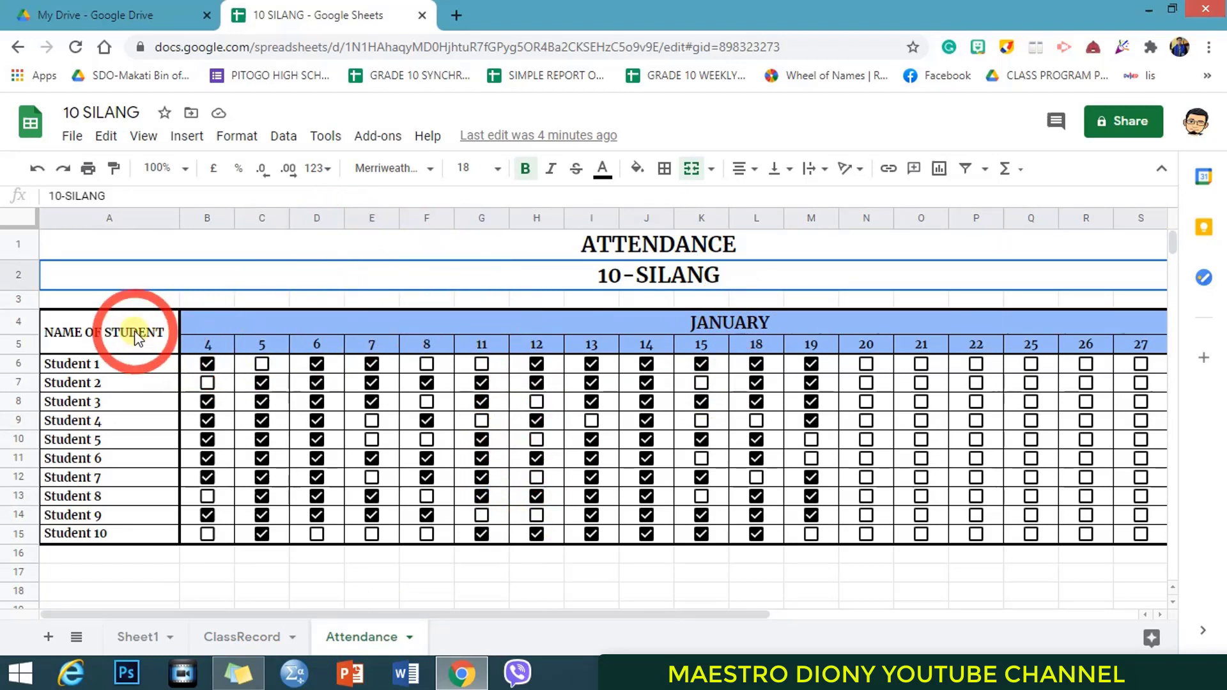
pyautogui.click(115, 332)
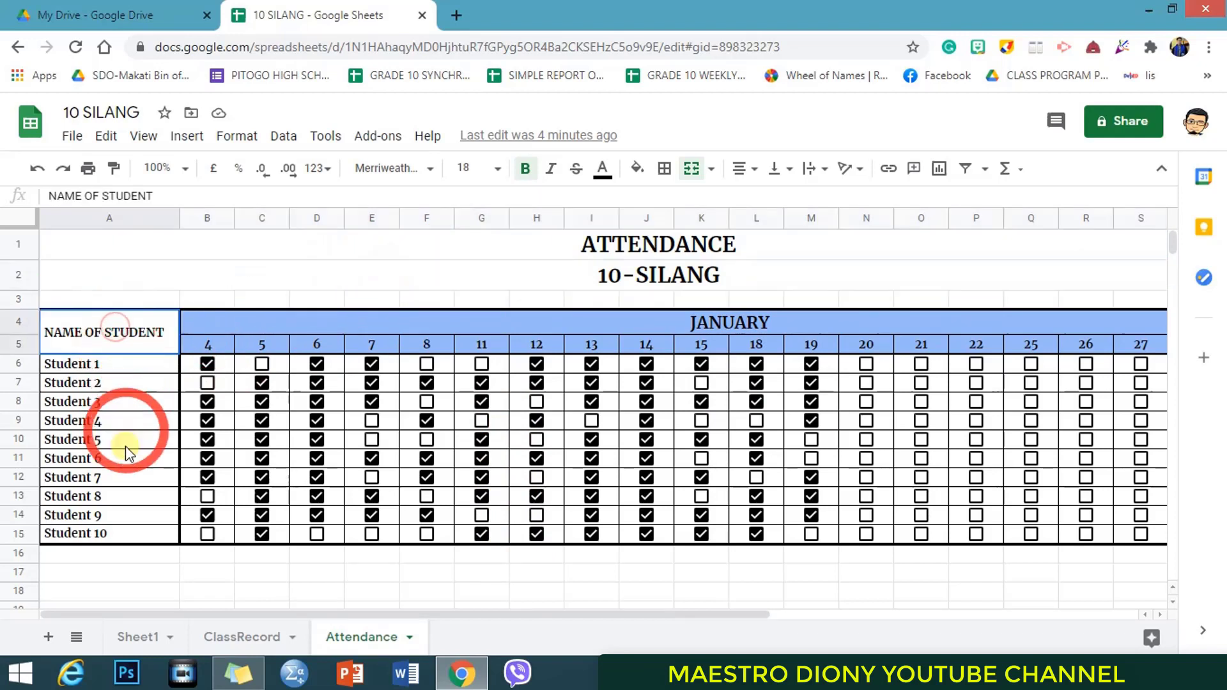
# Add a protected range covering the student name column, A4:A15, on the Attendance sheet and proceed to its editing permissions.
pyautogui.moveTo(123, 531); pyautogui.dragTo(156, 346)
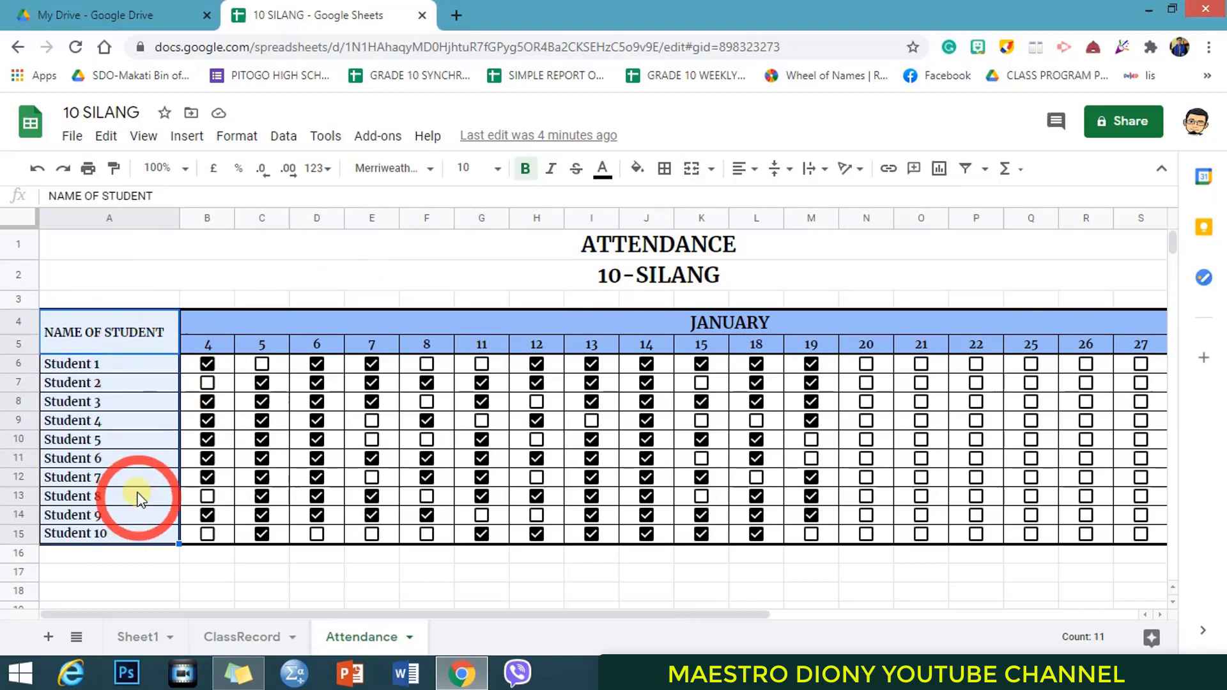
pyautogui.click(144, 329)
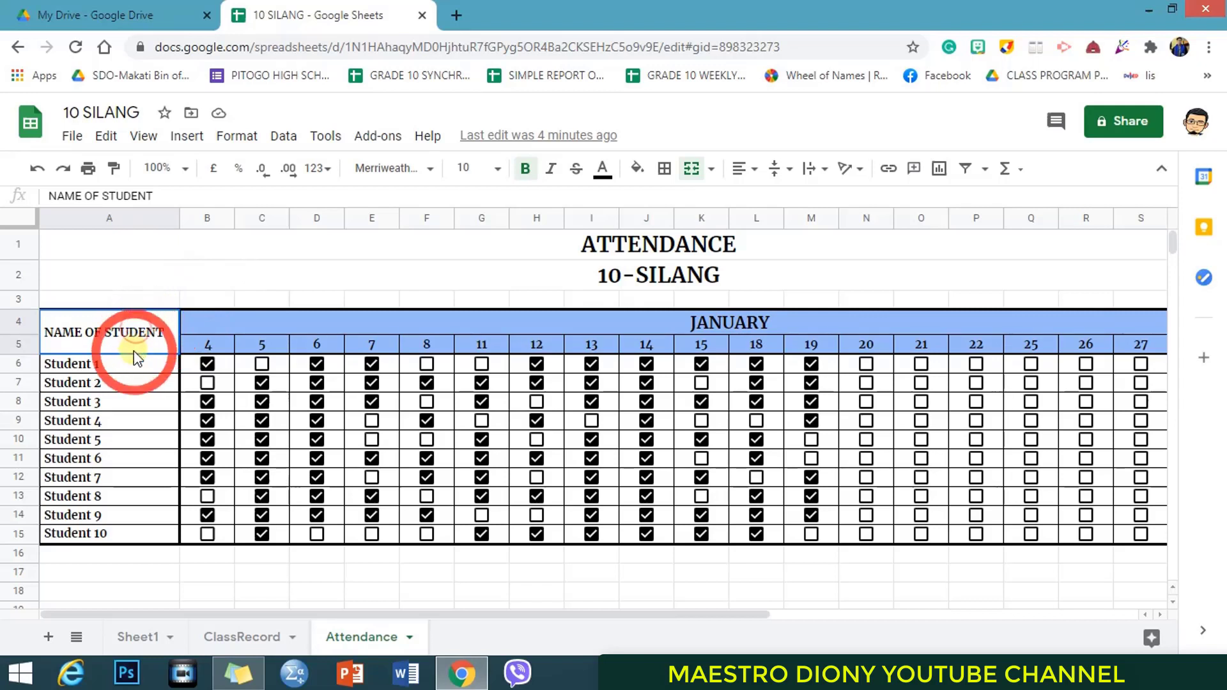
pyautogui.moveTo(134, 402); pyautogui.dragTo(141, 544)
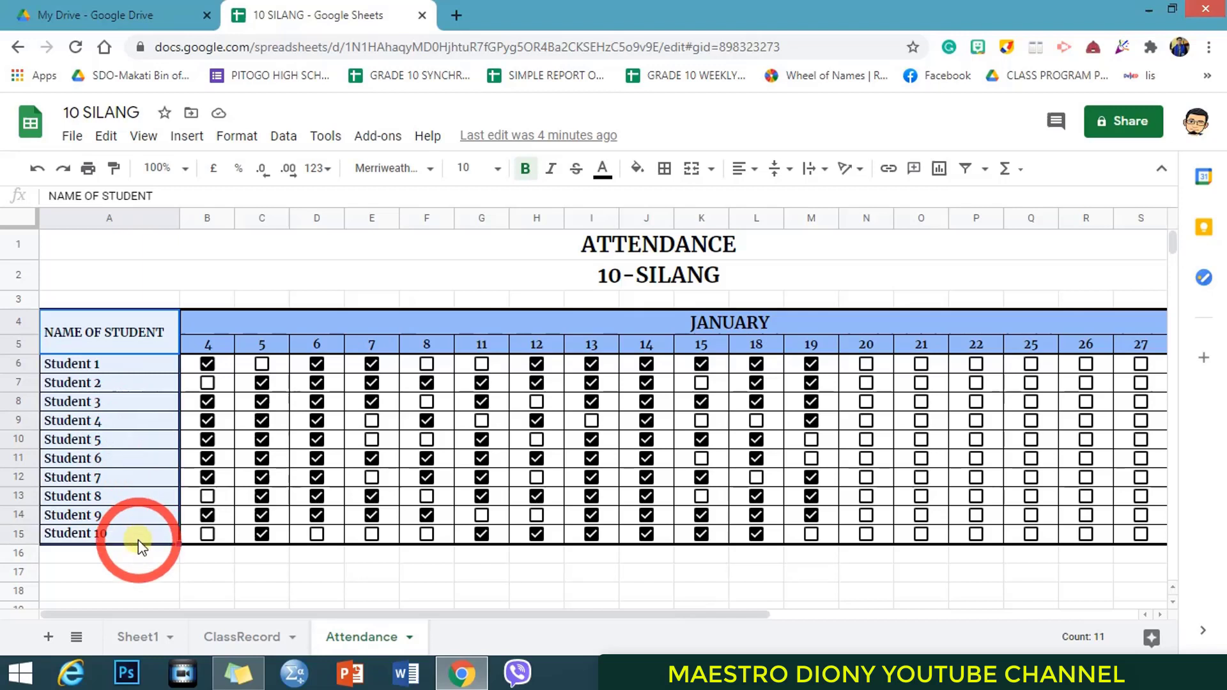
pyautogui.rightClick(140, 423)
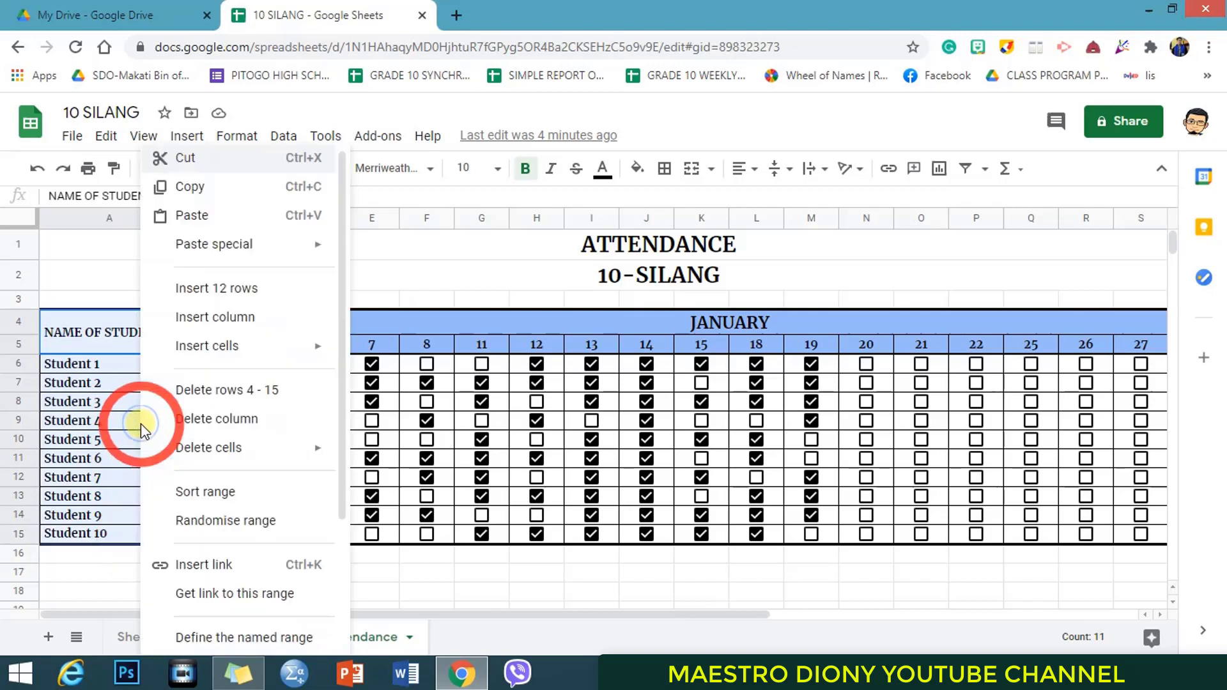
pyautogui.scroll(-3, 272, 521)
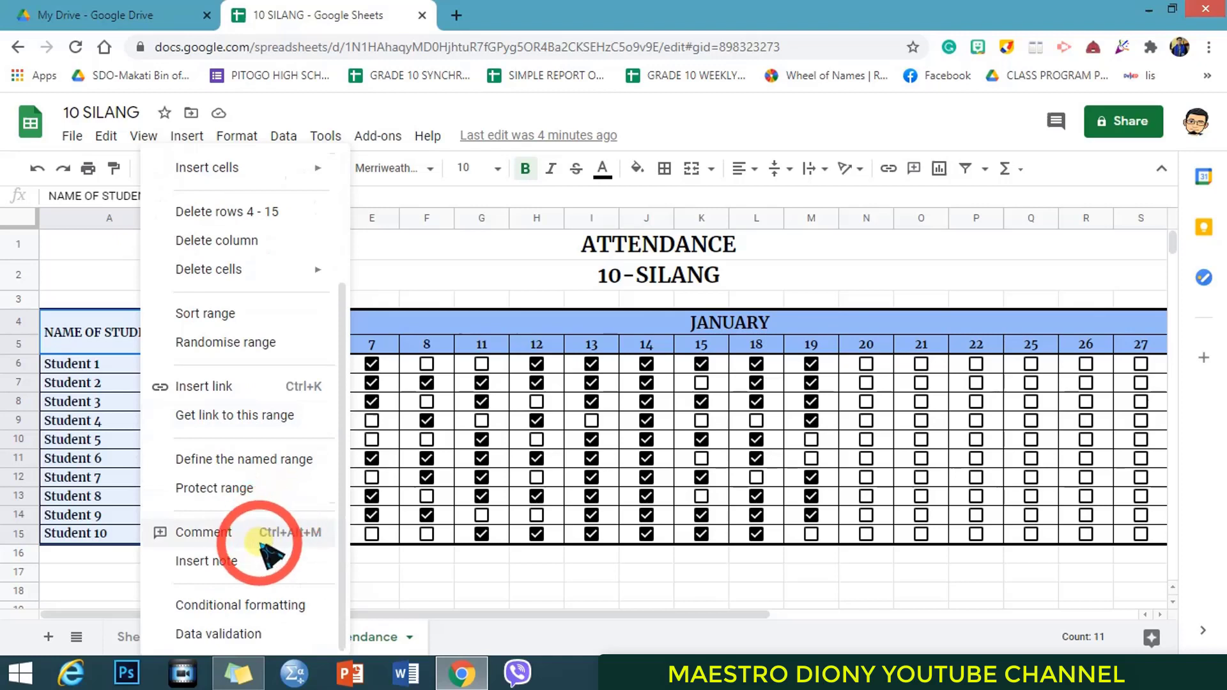
pyautogui.click(243, 489)
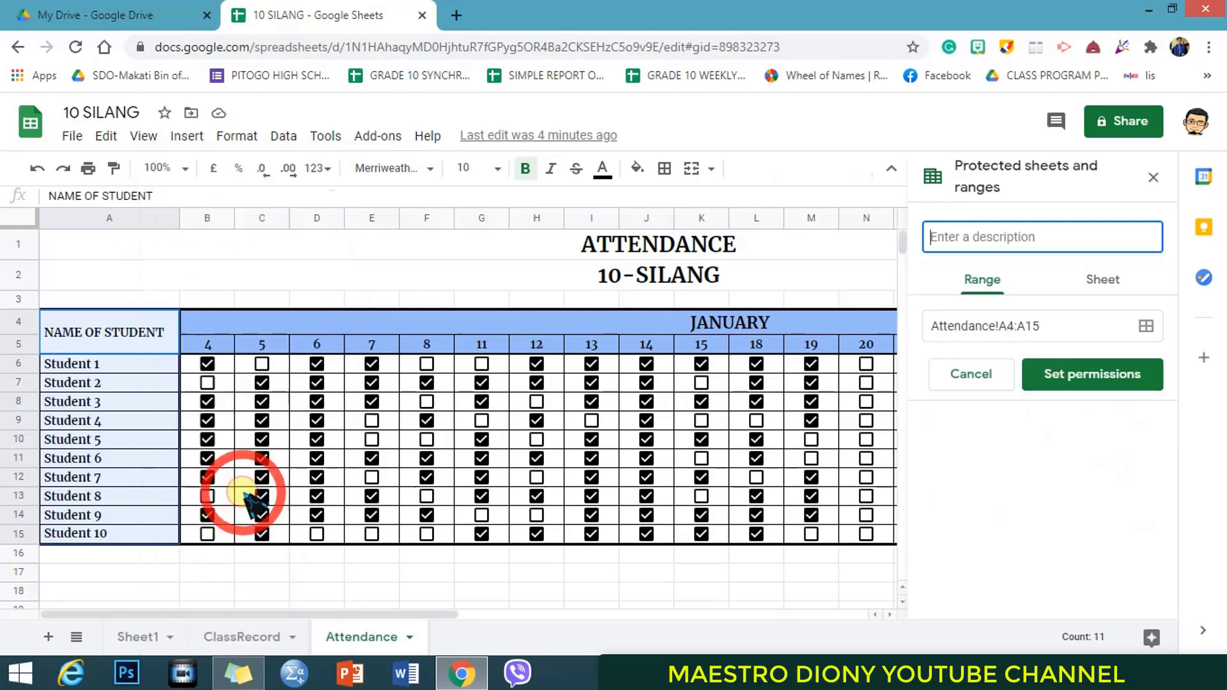
pyautogui.click(1087, 377)
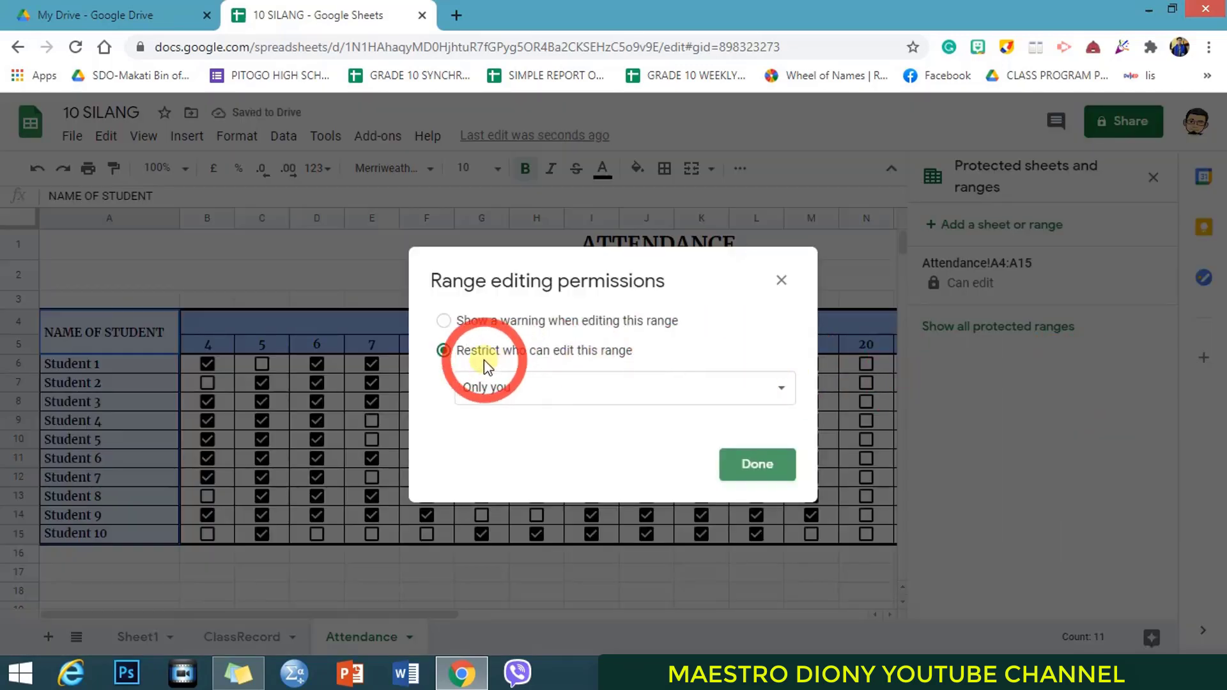
# Restrict editing of the name column range with the Custom option, keeping only your own account as editor, and close the protection settings.
pyautogui.click(505, 388)
pyautogui.click(565, 419)
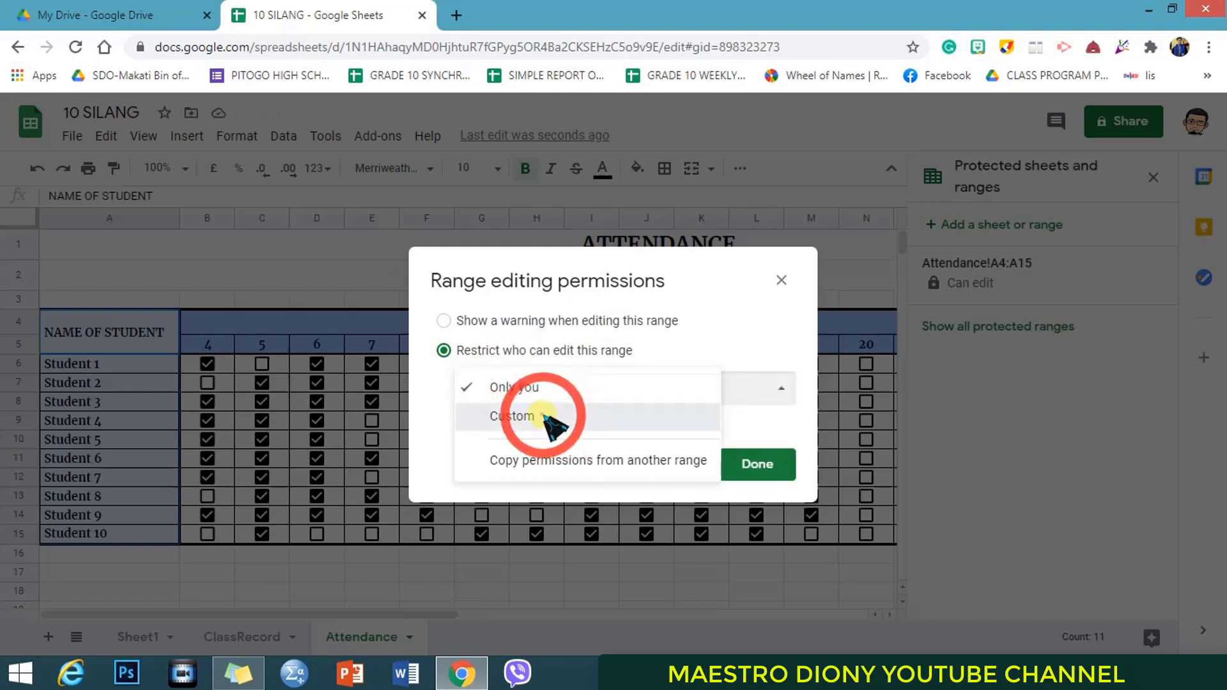
pyautogui.click(533, 471)
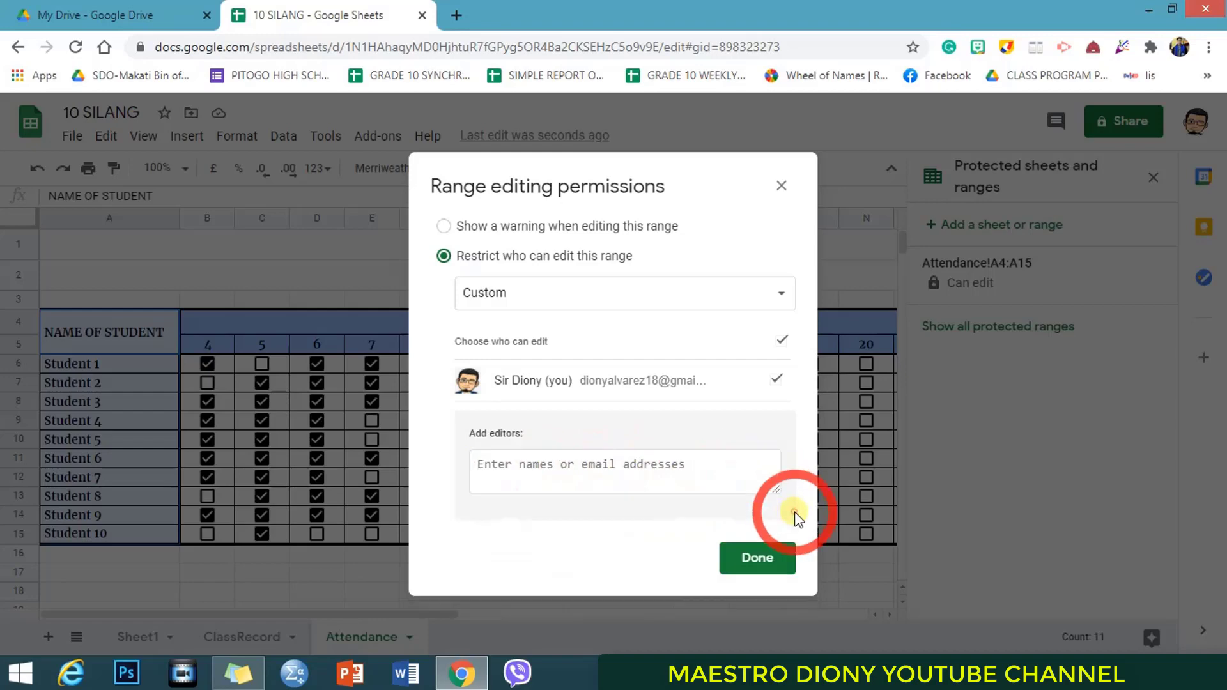
pyautogui.click(770, 561)
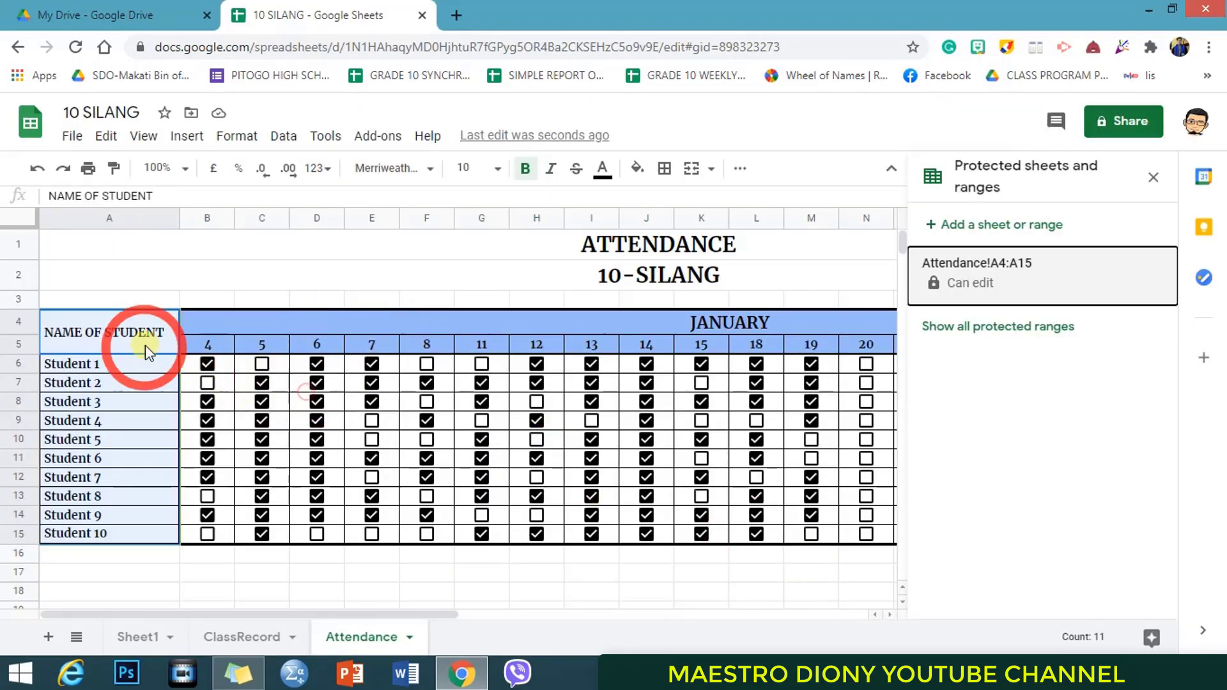
pyautogui.click(145, 345)
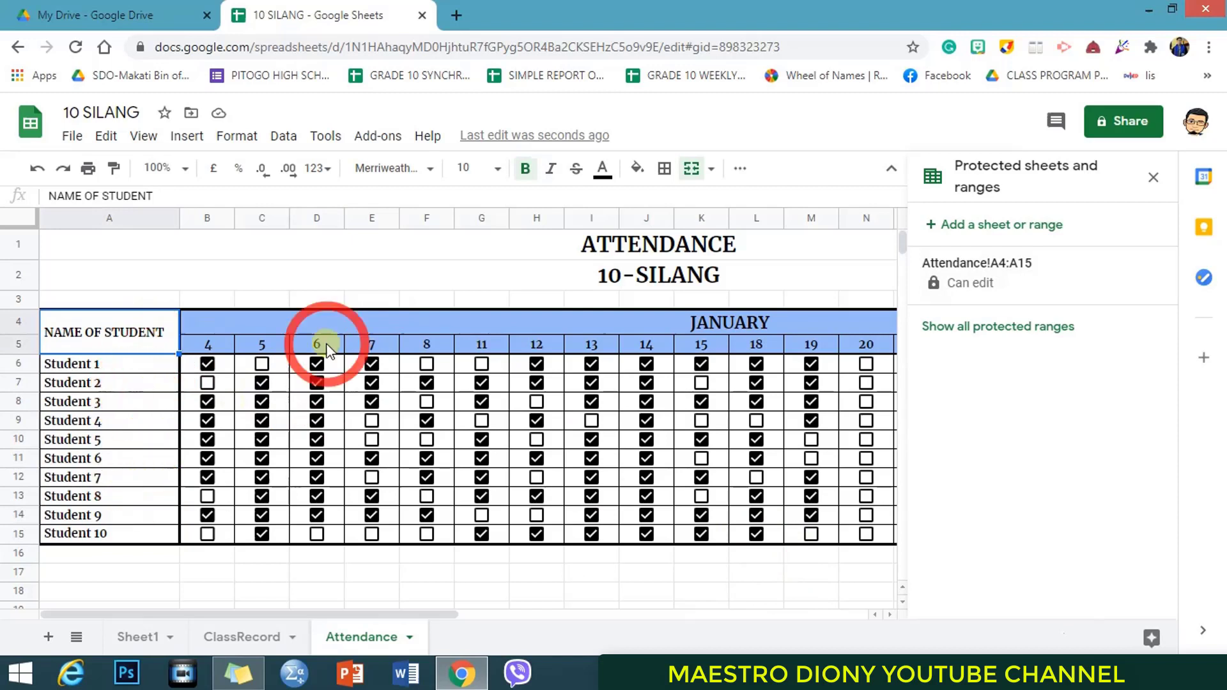
pyautogui.click(601, 245)
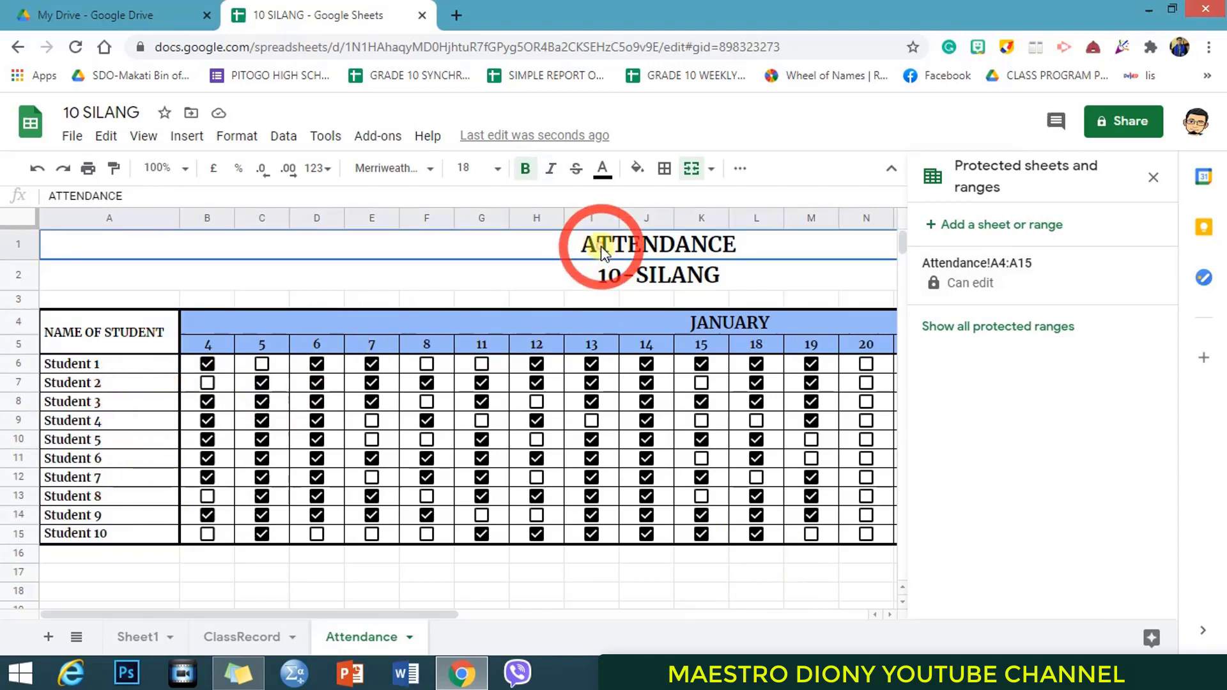
pyautogui.click(688, 279)
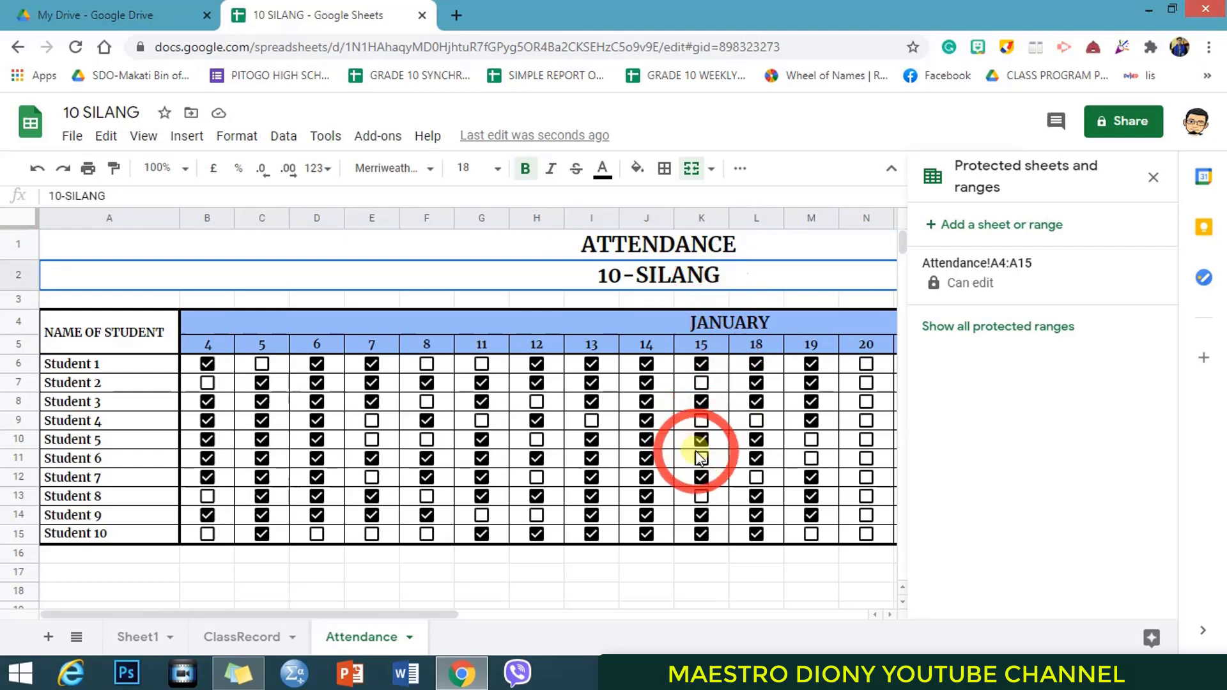
pyautogui.click(1154, 177)
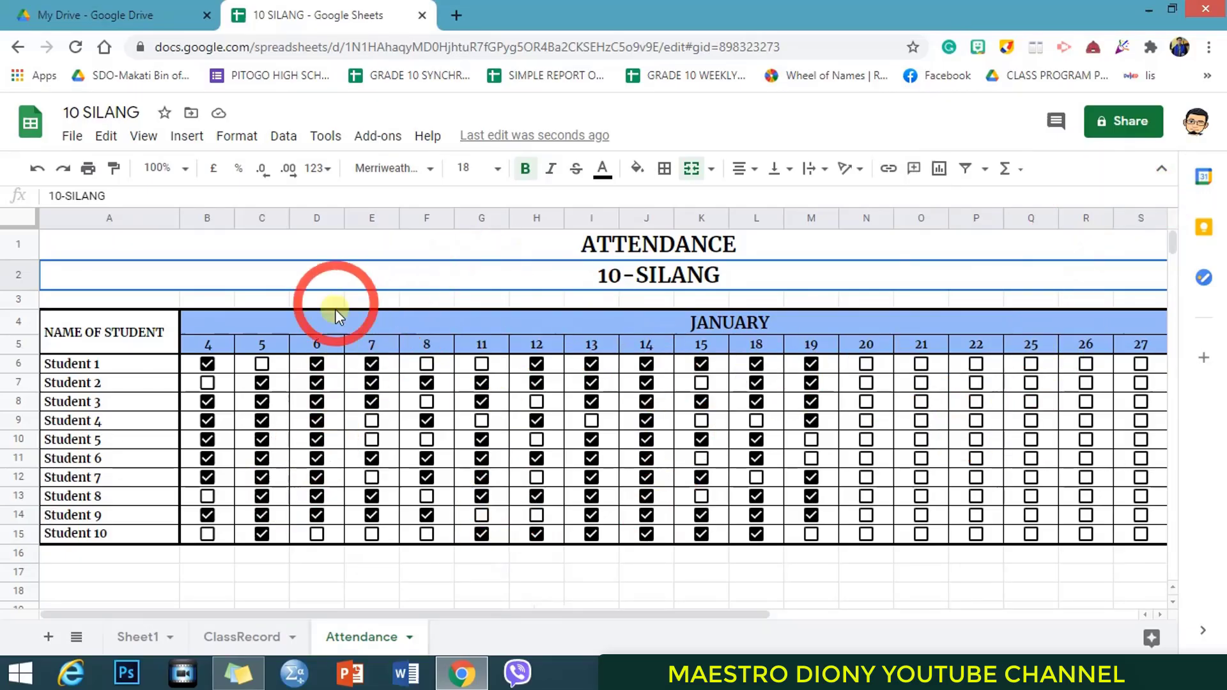
# Examine the empty cells below the attendance table, its title rows and name header, and the Attendance sheet's name.
pyautogui.scroll(-1, 725, 416)
pyautogui.scroll(-3, 703, 447)
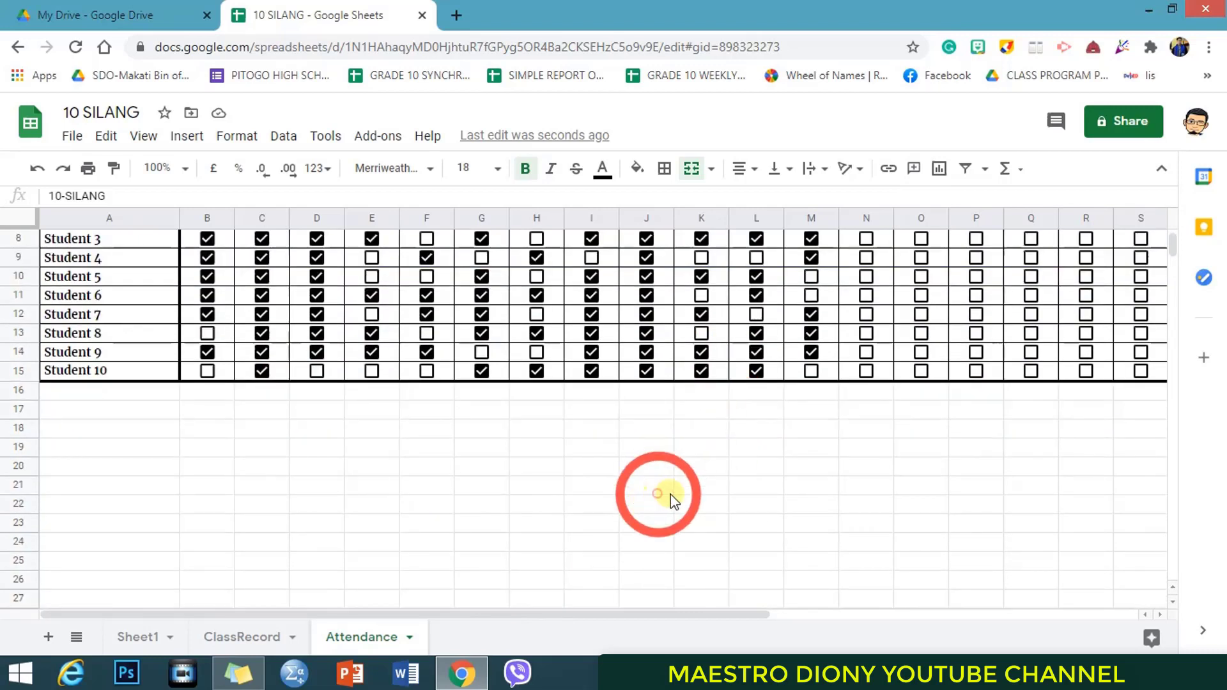
pyautogui.click(868, 505)
pyautogui.click(1012, 486)
pyautogui.click(850, 450)
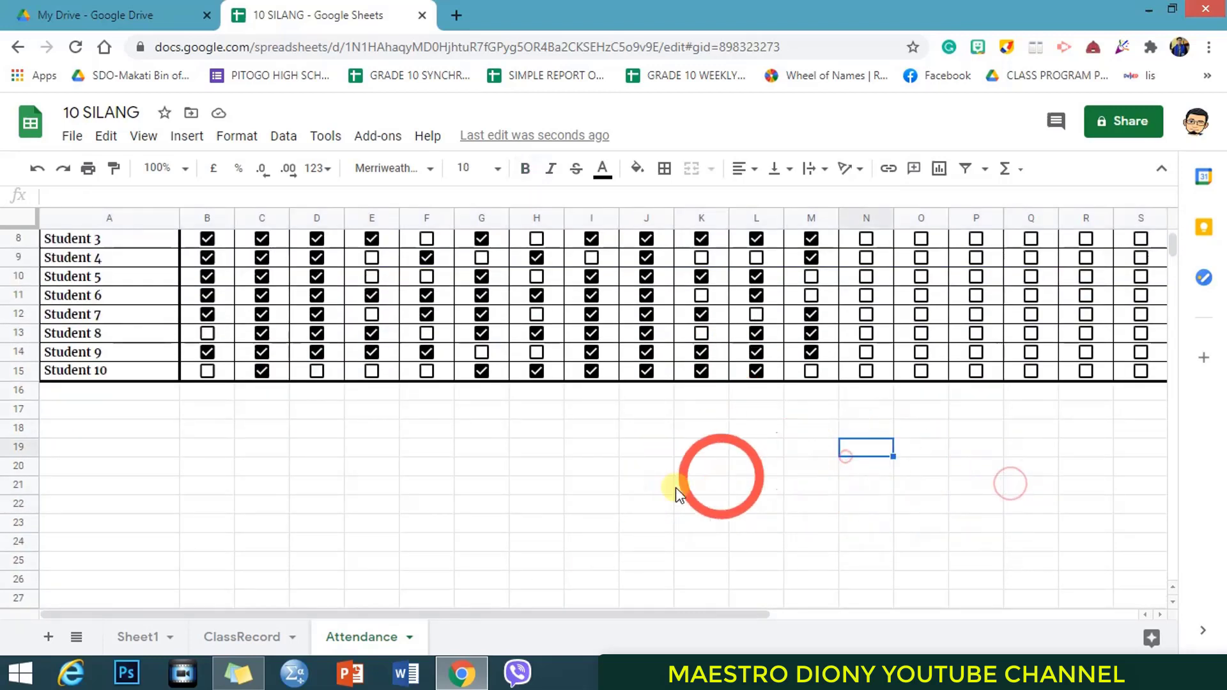
pyautogui.click(670, 491)
pyautogui.click(490, 473)
pyautogui.scroll(5, 572, 463)
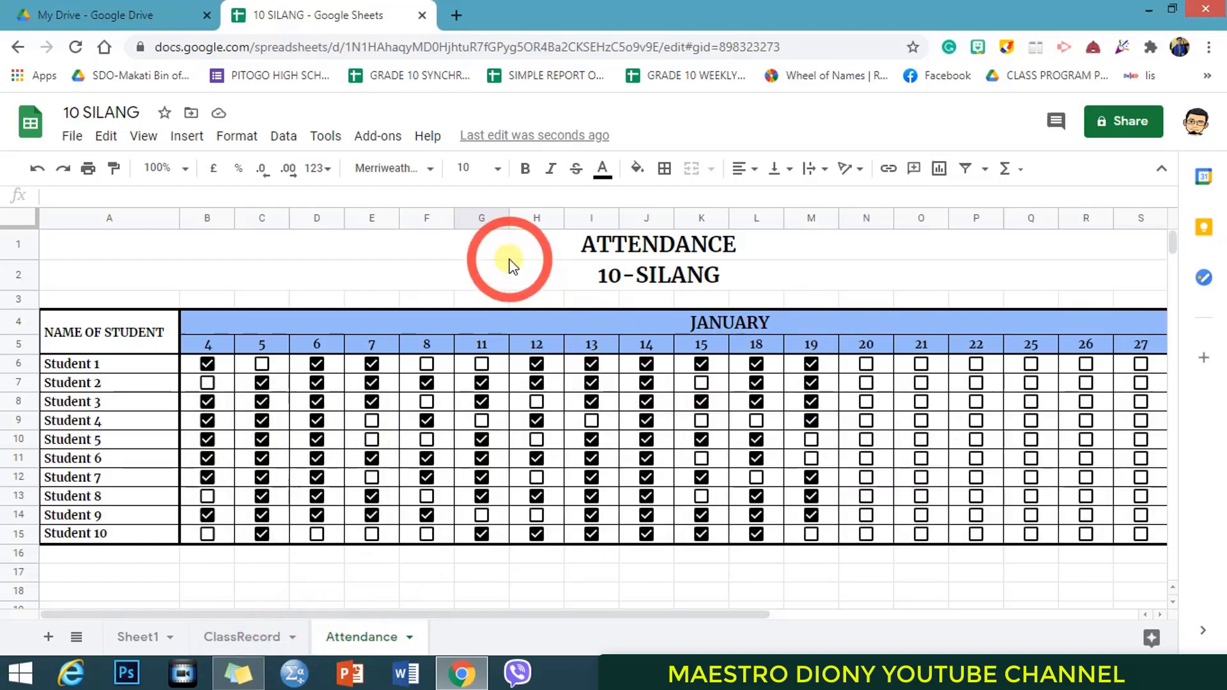
pyautogui.click(510, 265)
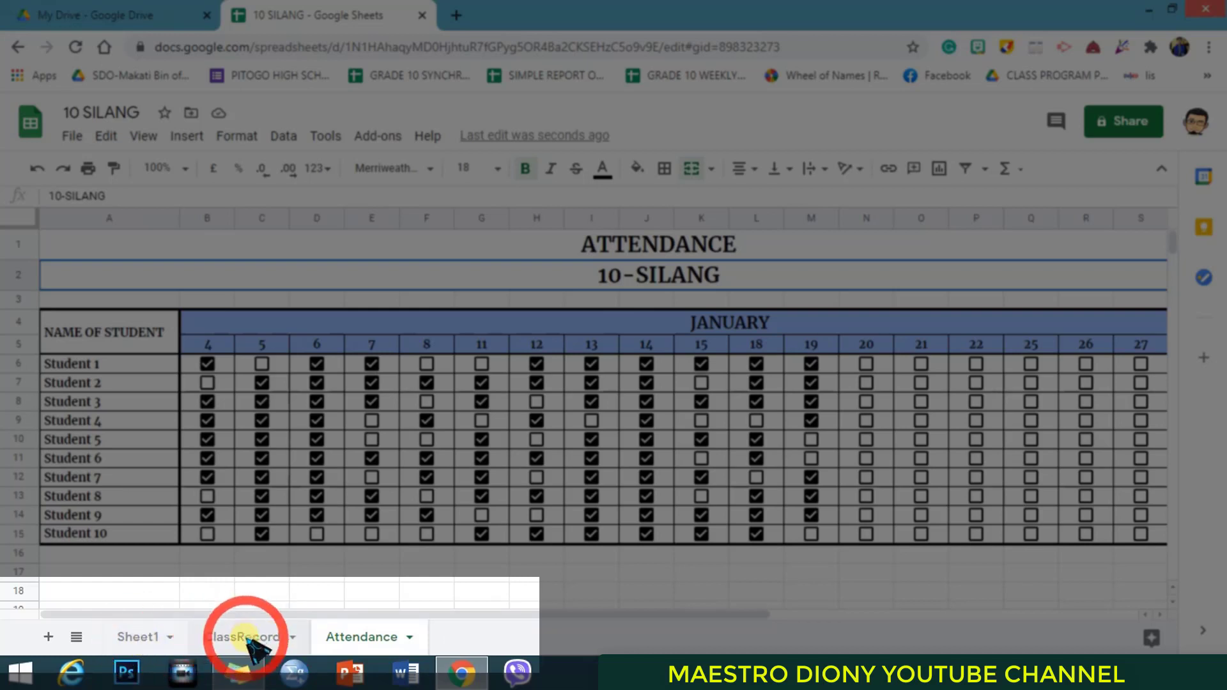
pyautogui.doubleClick(367, 637)
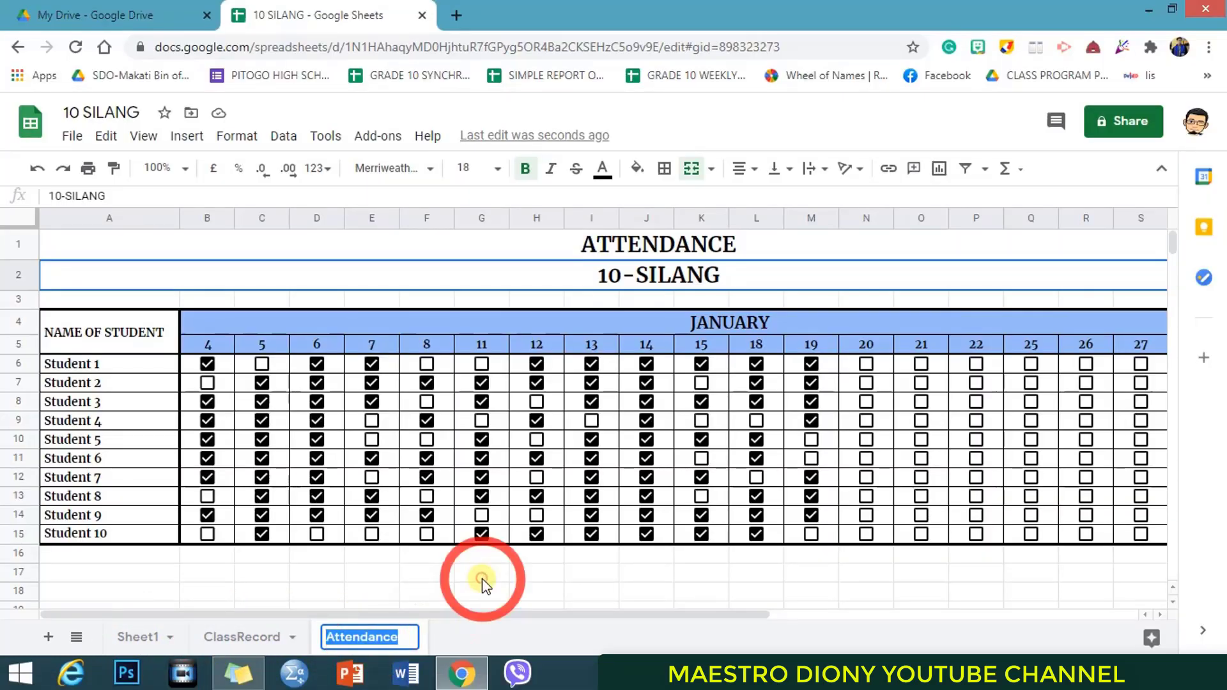
pyautogui.click(484, 578)
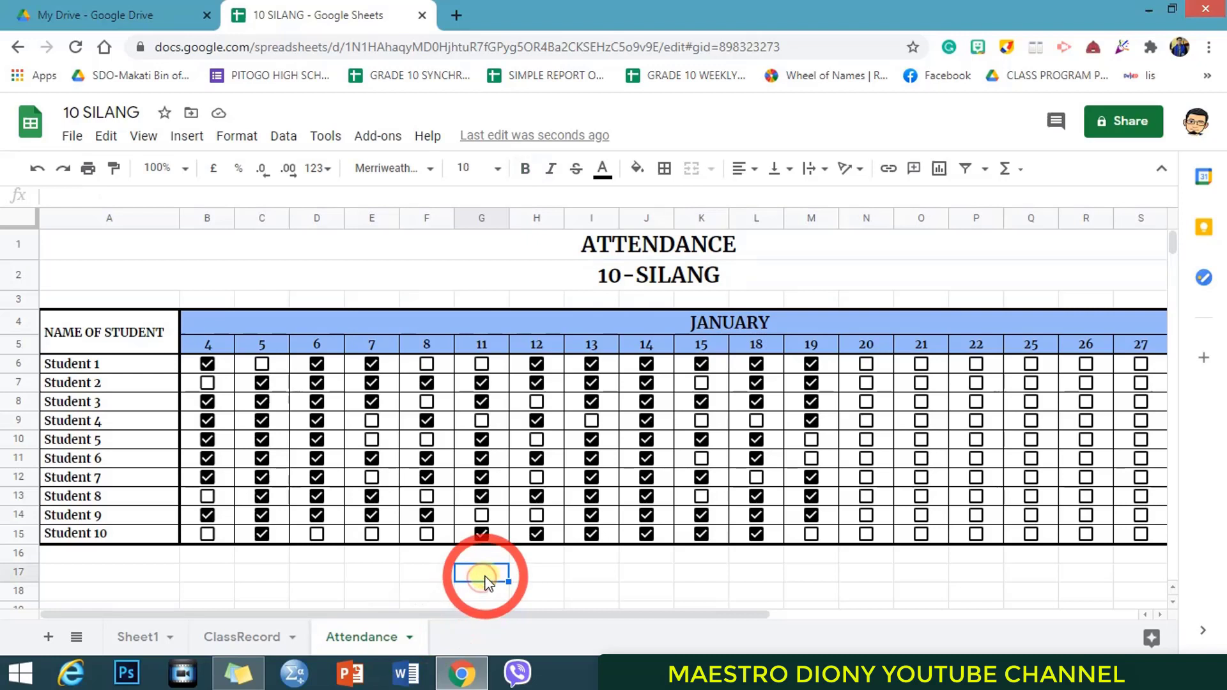
pyautogui.click(117, 331)
pyautogui.click(566, 282)
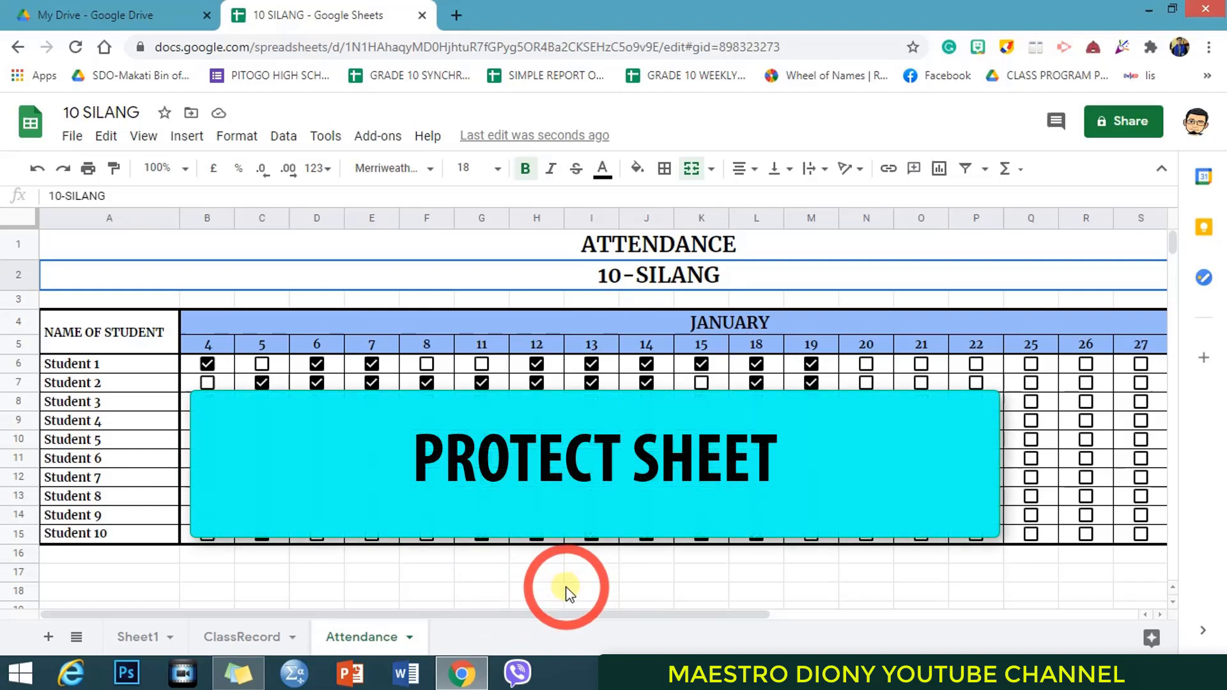
# Add protection for the entire Attendance sheet without excepted cells and proceed to its editing permissions.
pyautogui.click(410, 636)
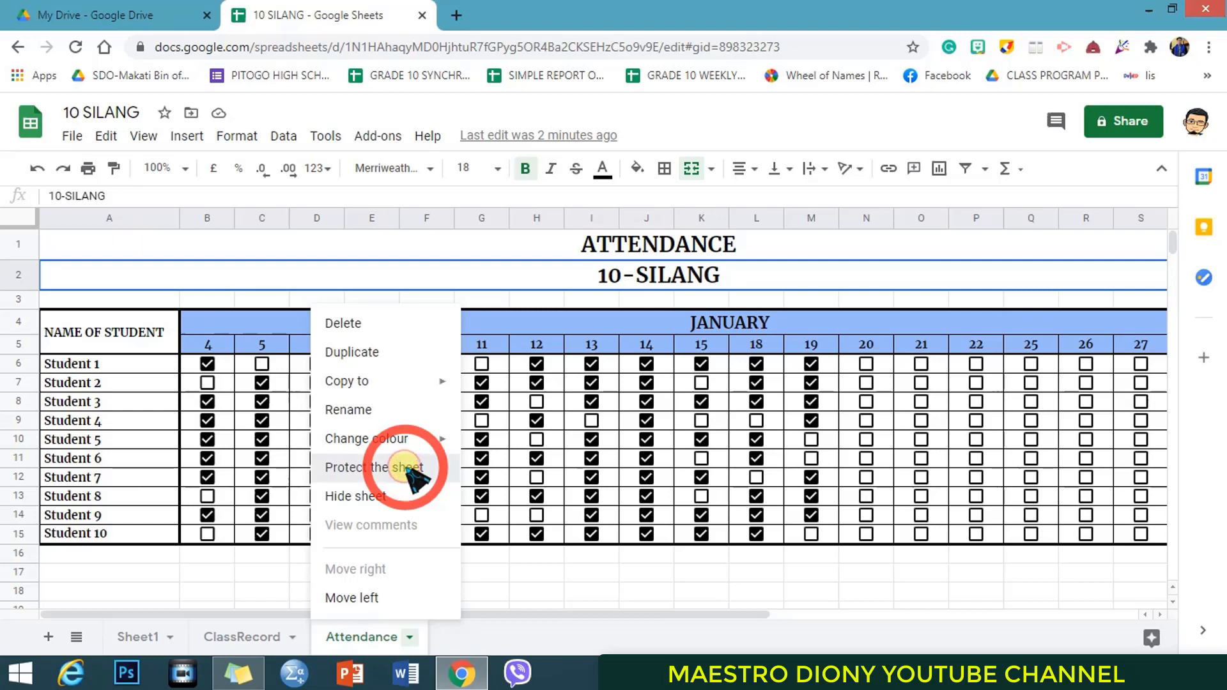
pyautogui.click(409, 469)
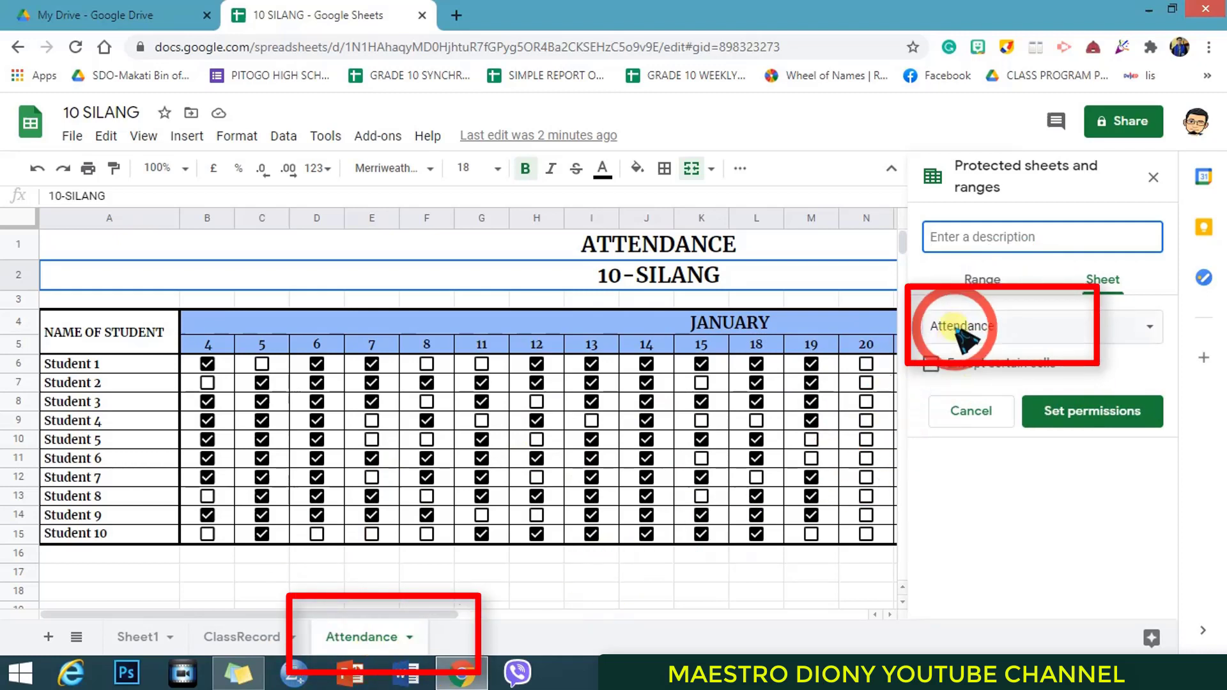
pyautogui.click(1110, 417)
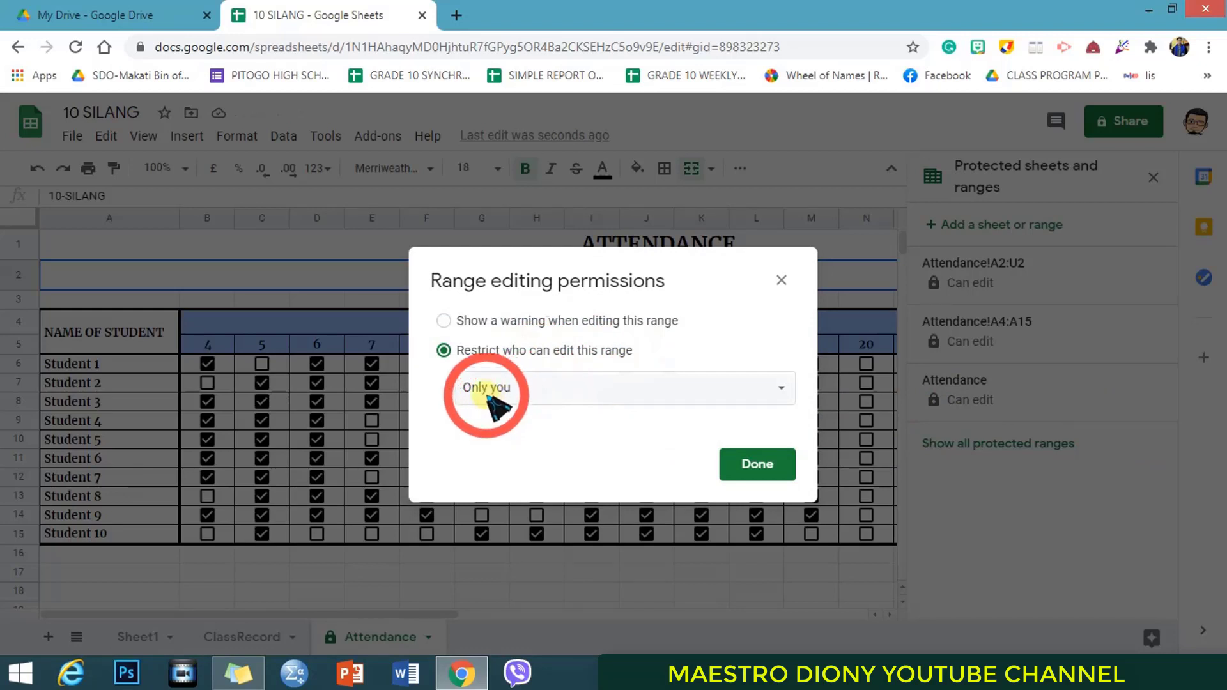
# Restrict editing of the Attendance sheet with the Custom option, keeping only your own account as editor.
pyautogui.click(543, 391)
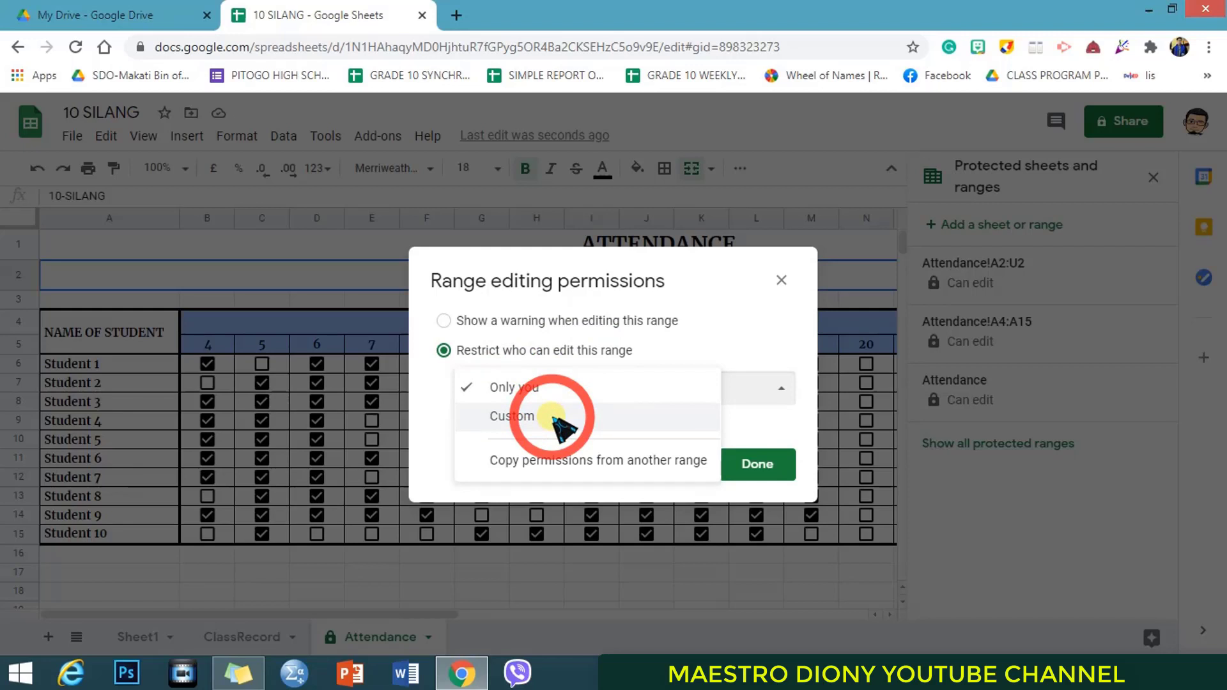
pyautogui.click(556, 419)
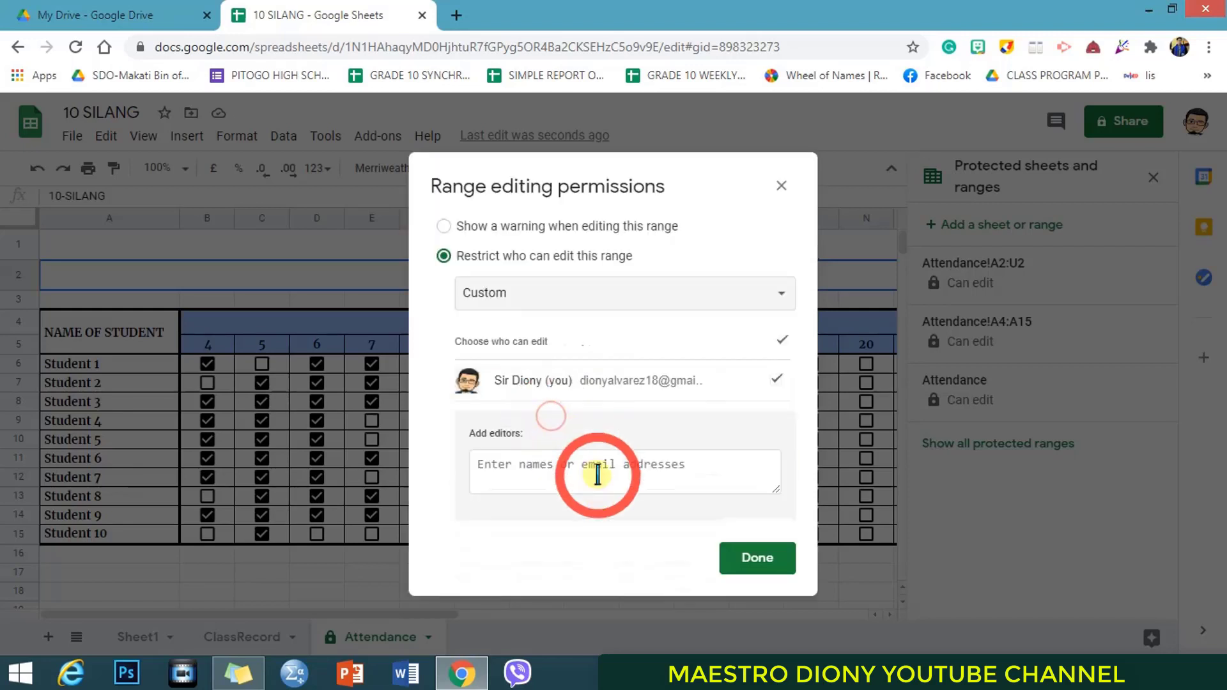
pyautogui.click(512, 473)
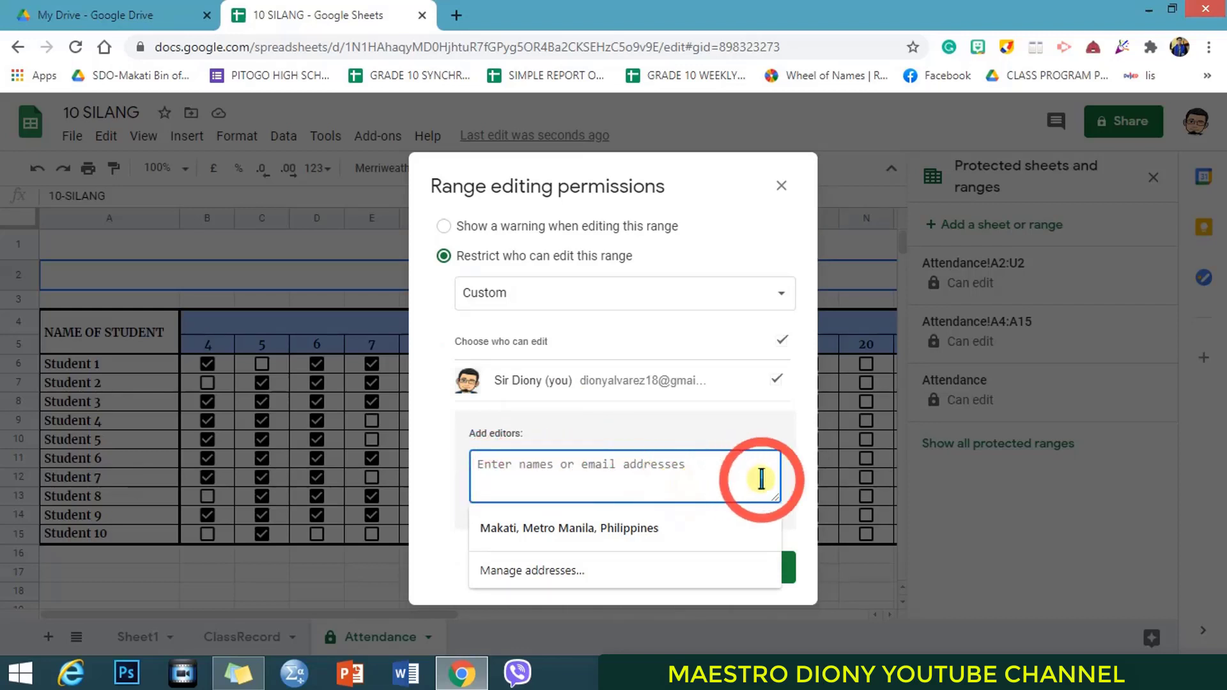
pyautogui.click(796, 480)
pyautogui.click(786, 564)
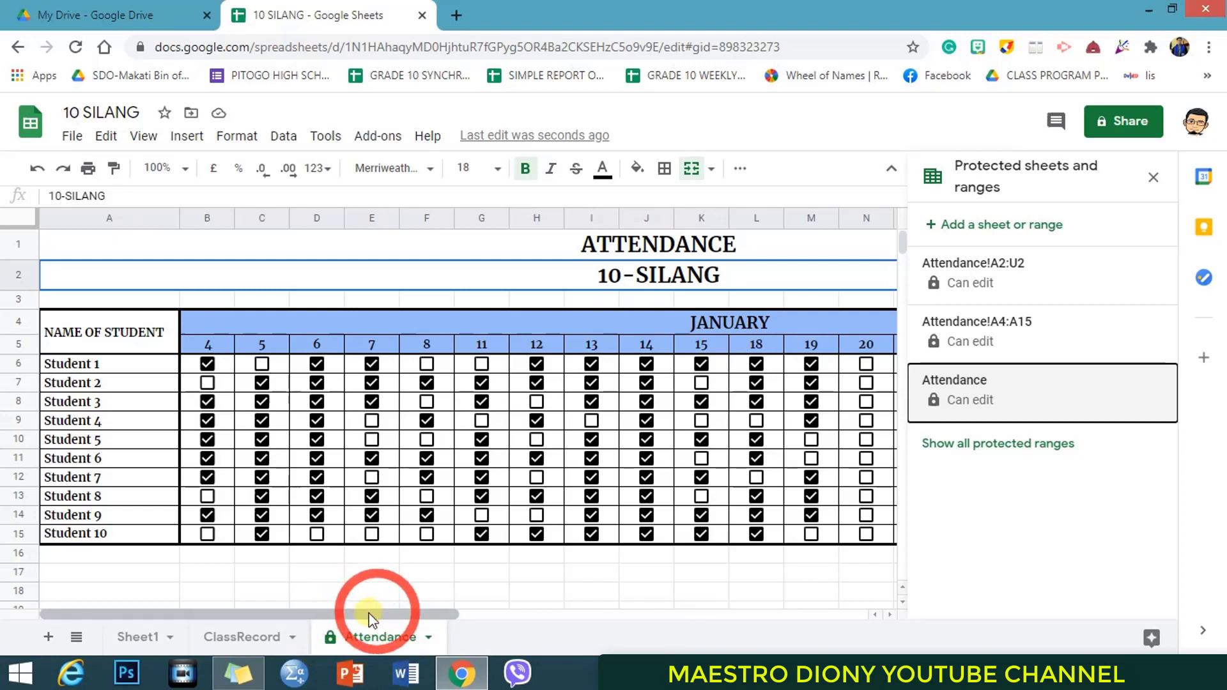
# Return to the ClassRecord sheet and close the list of protected sheets and ranges.
pyautogui.click(257, 639)
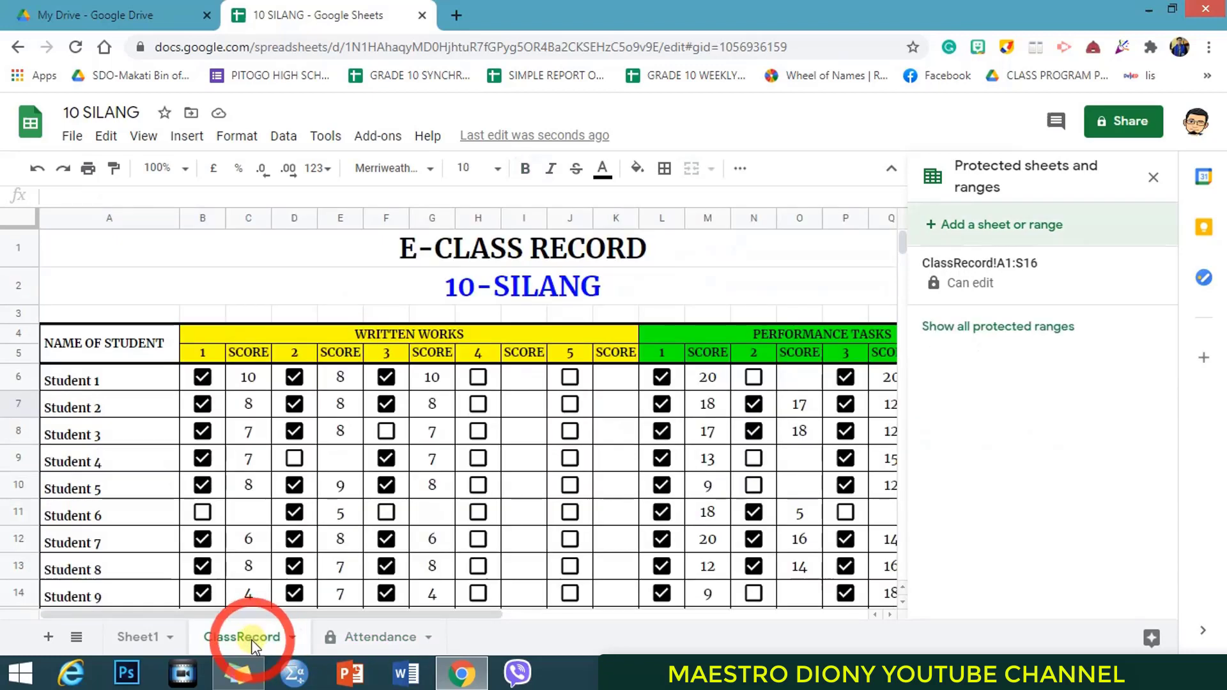
pyautogui.click(1154, 177)
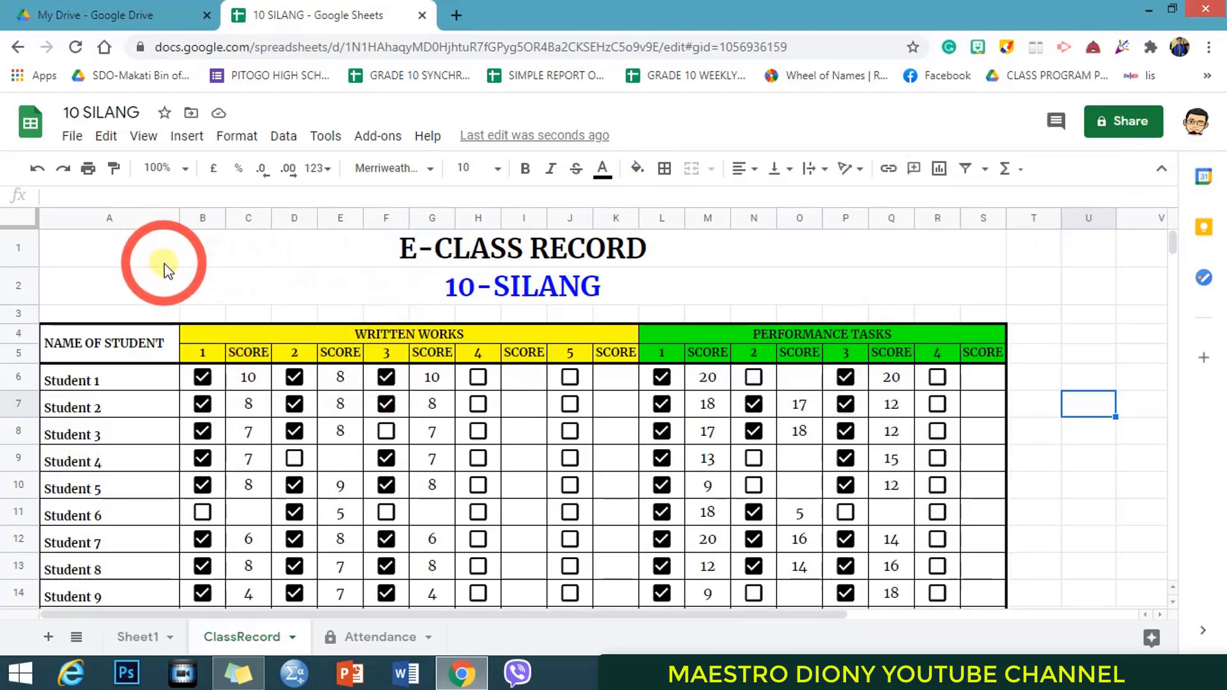
# Examine the unprotected empty cells below the class record table on the ClassRecord sheet.
pyautogui.scroll(-4, 164, 266)
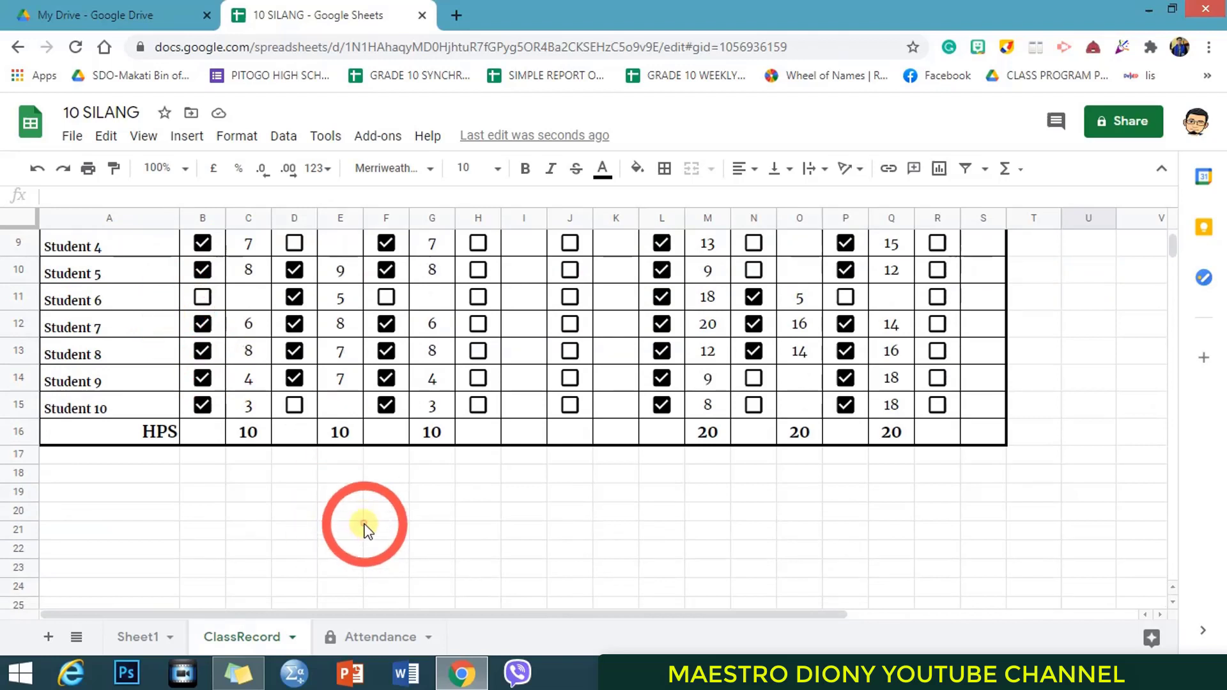
pyautogui.moveTo(355, 526); pyautogui.dragTo(730, 592)
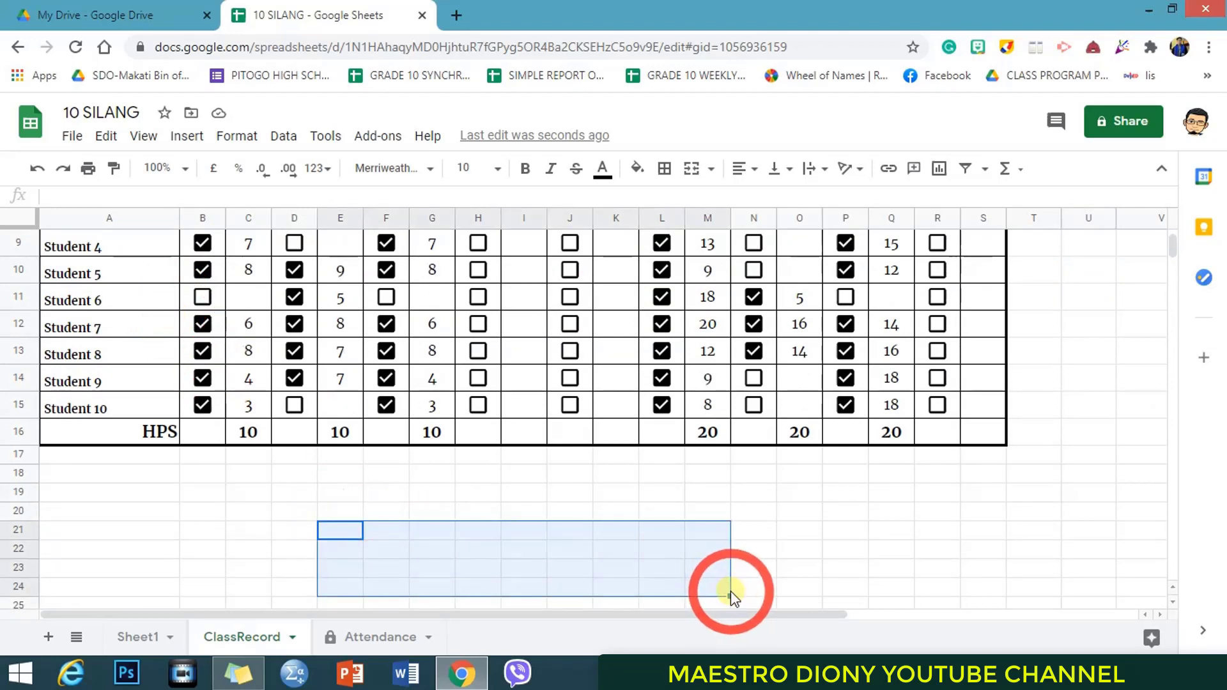
pyautogui.doubleClick(845, 532)
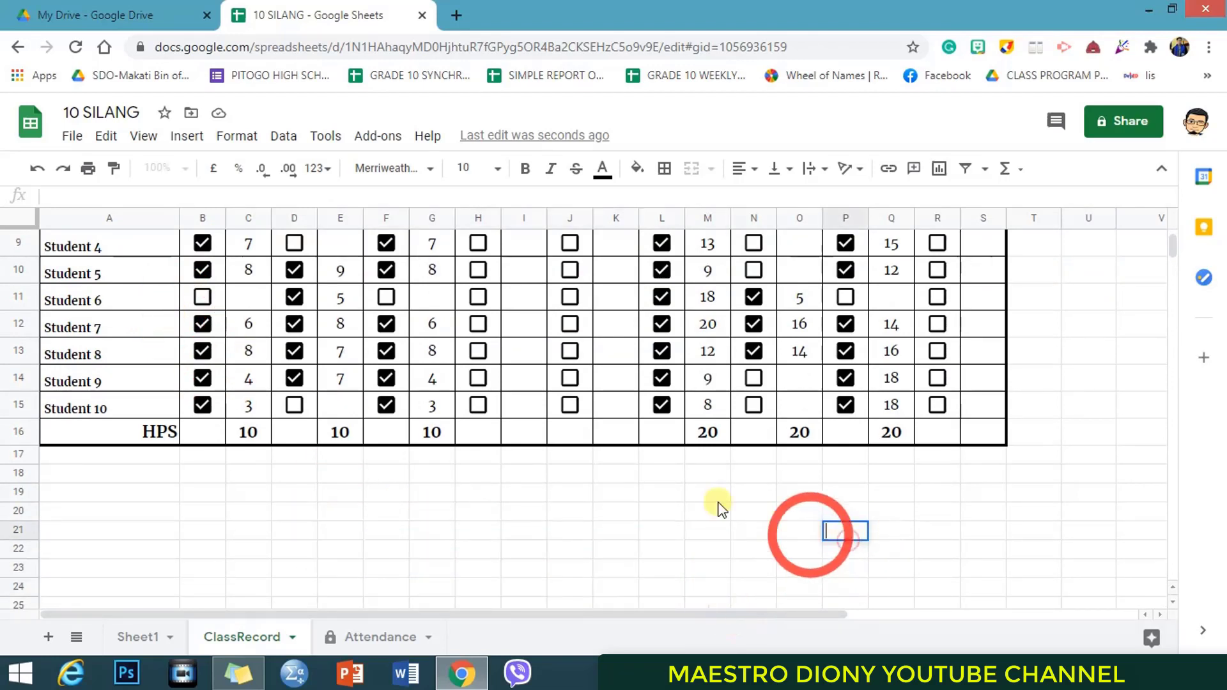
pyautogui.scroll(3, 629, 475)
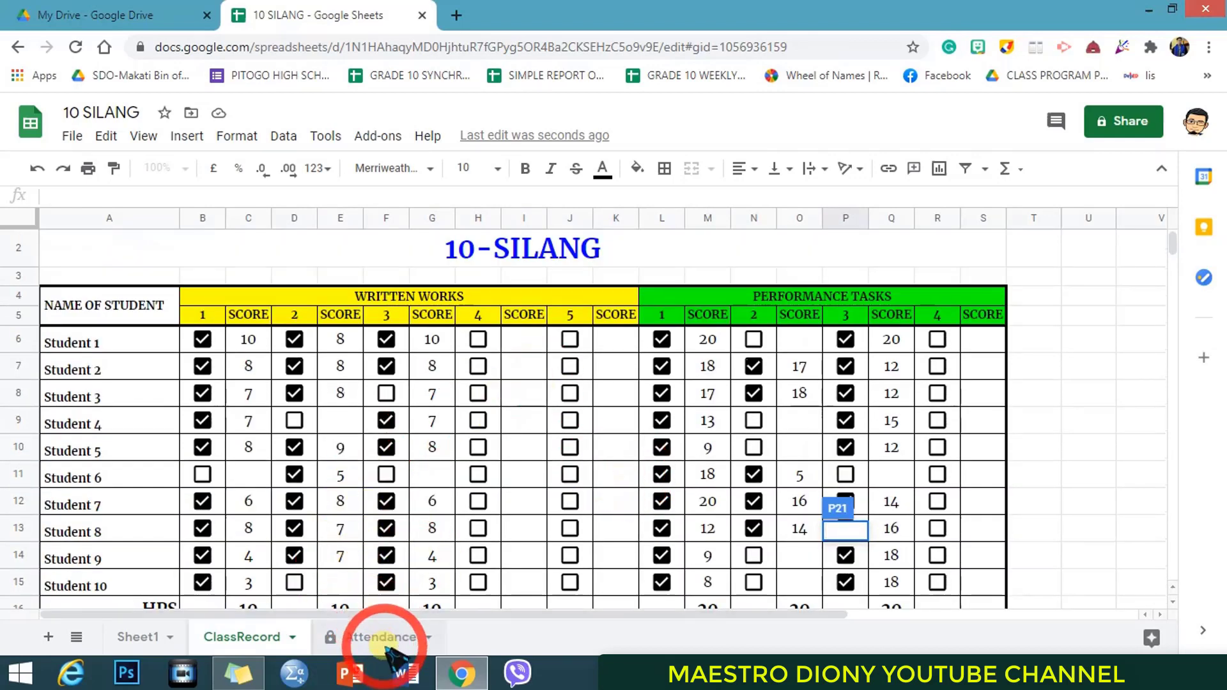
# Protect the entire ClassRecord sheet without excepted cells, restrict its editing to Only you, and close the list of protected sheets and ranges.
pyautogui.click(292, 637)
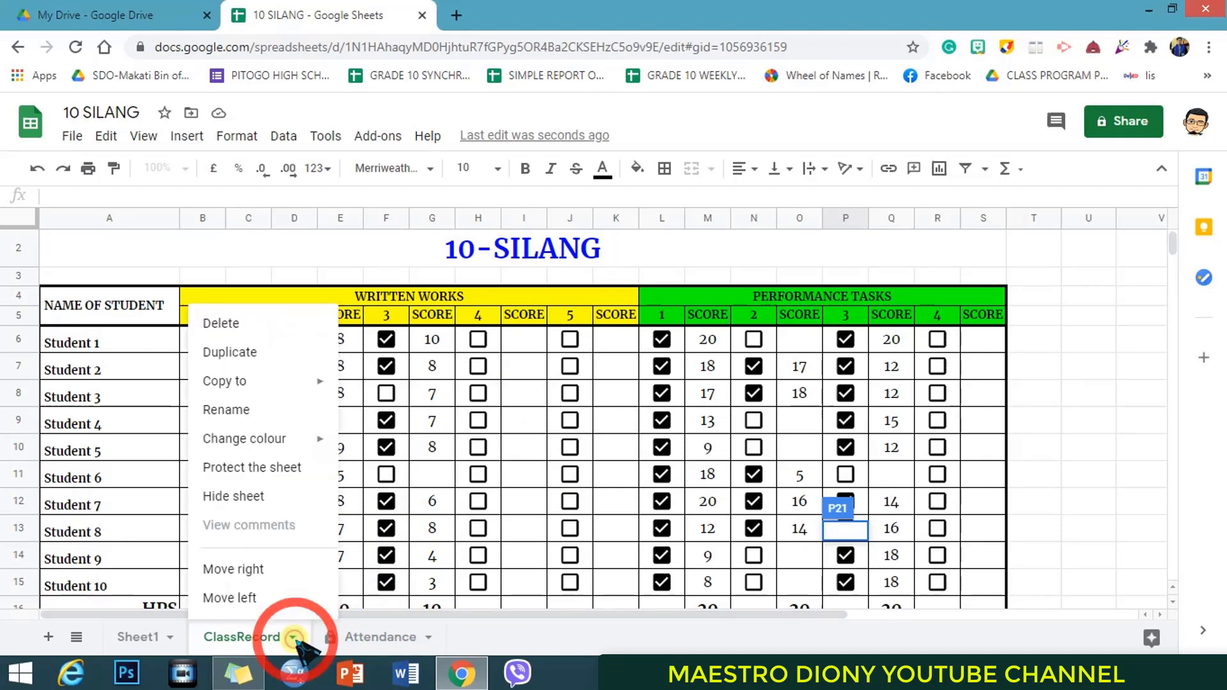
pyautogui.click(259, 467)
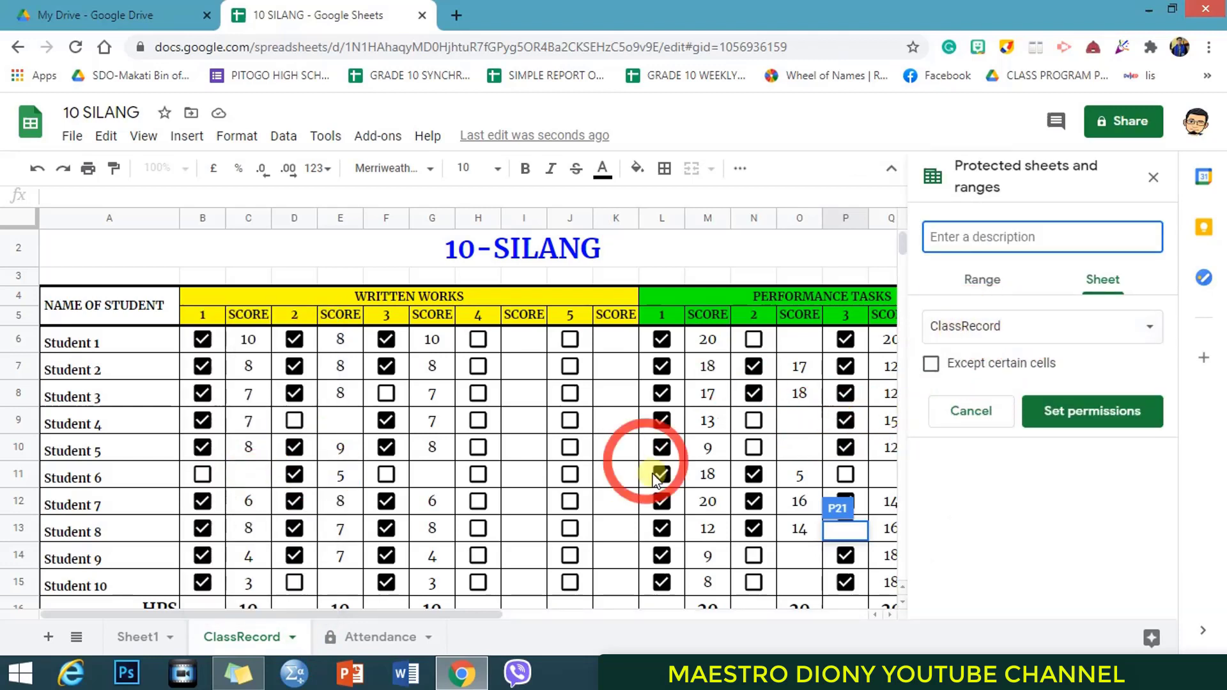
pyautogui.click(1088, 414)
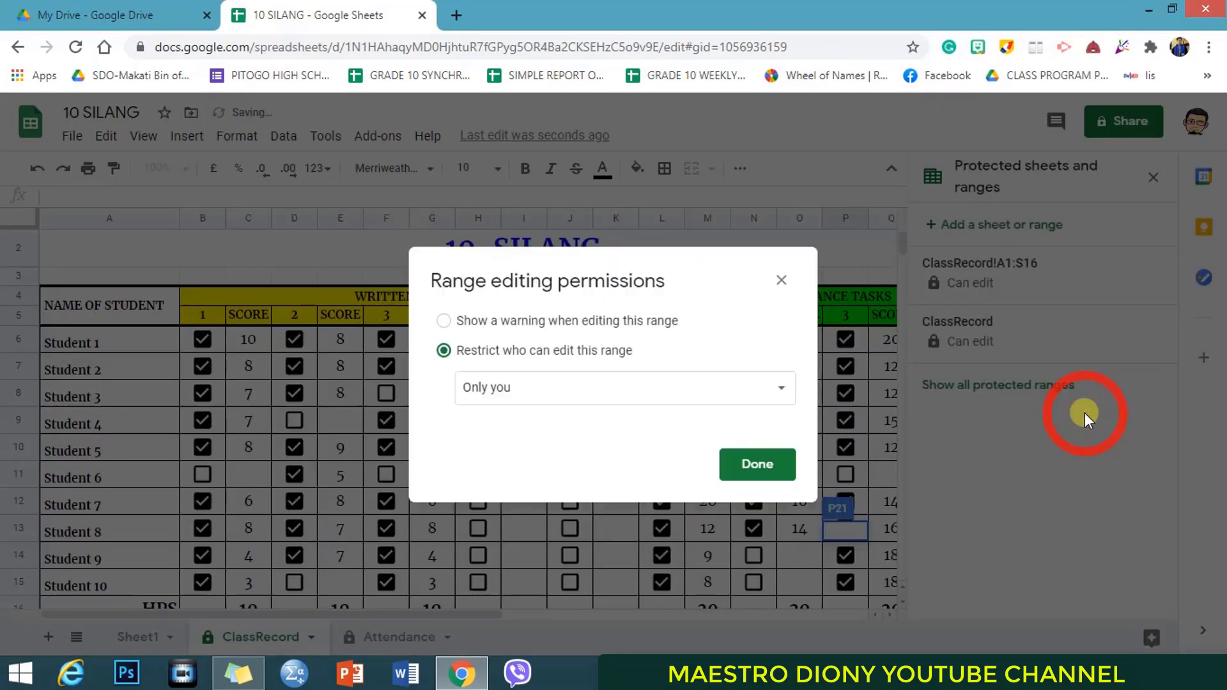
pyautogui.click(534, 388)
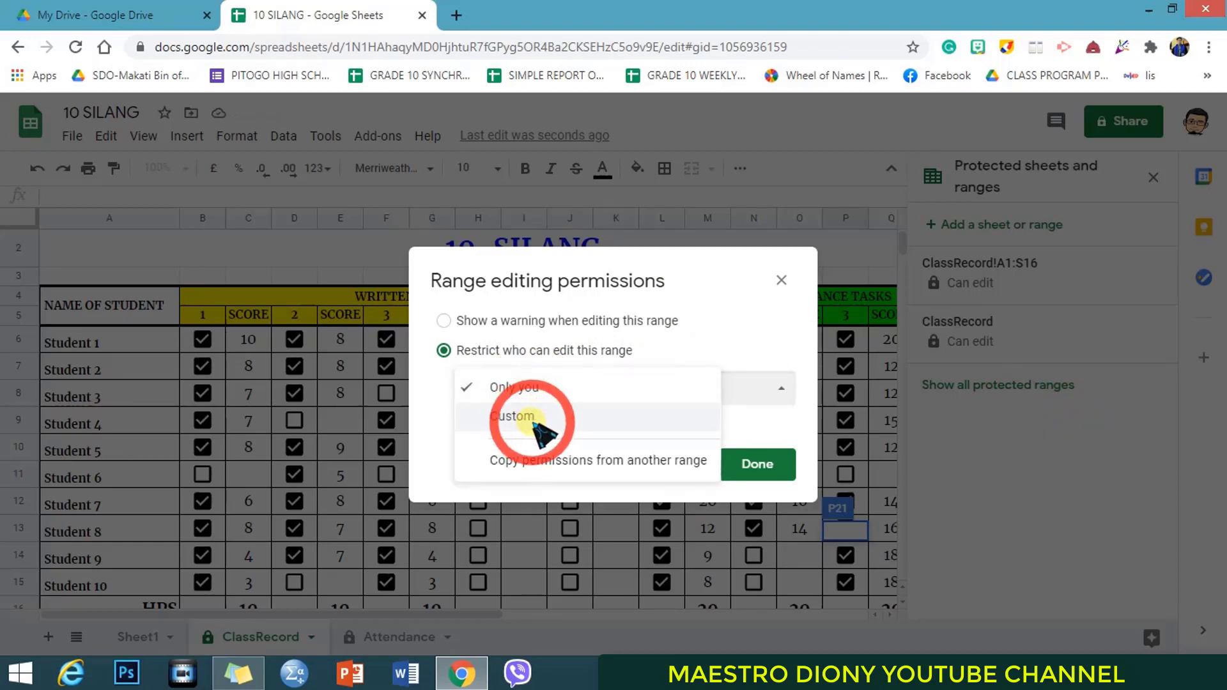
pyautogui.click(591, 388)
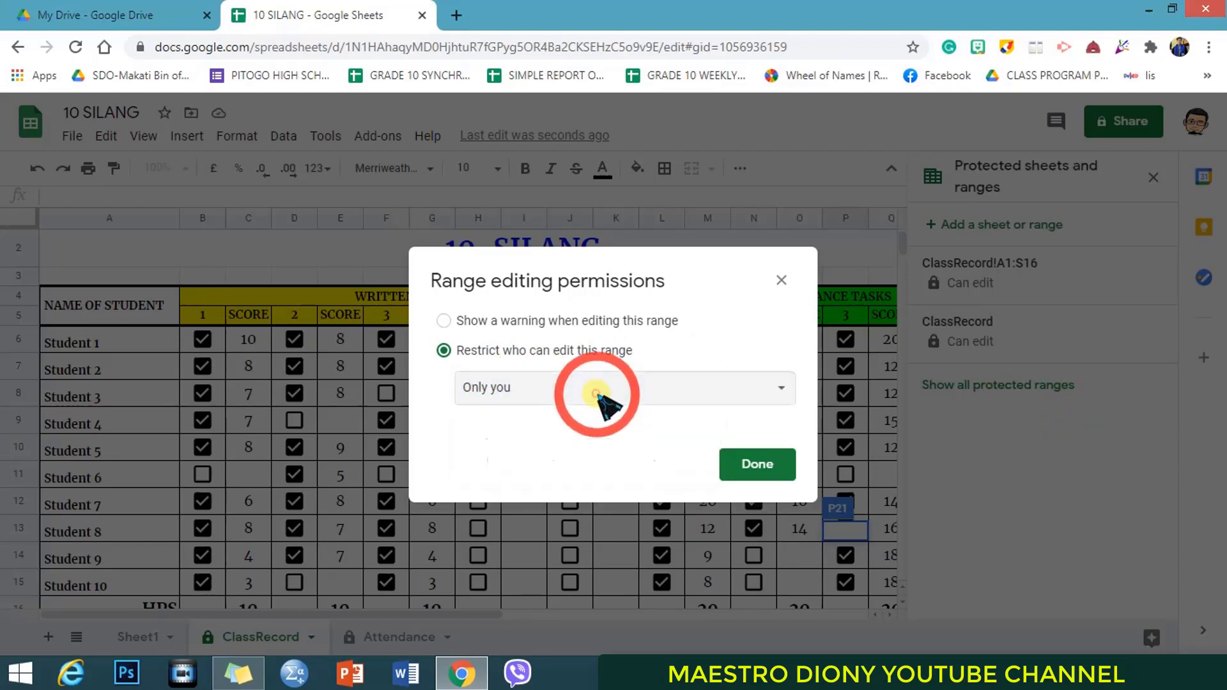
pyautogui.click(758, 465)
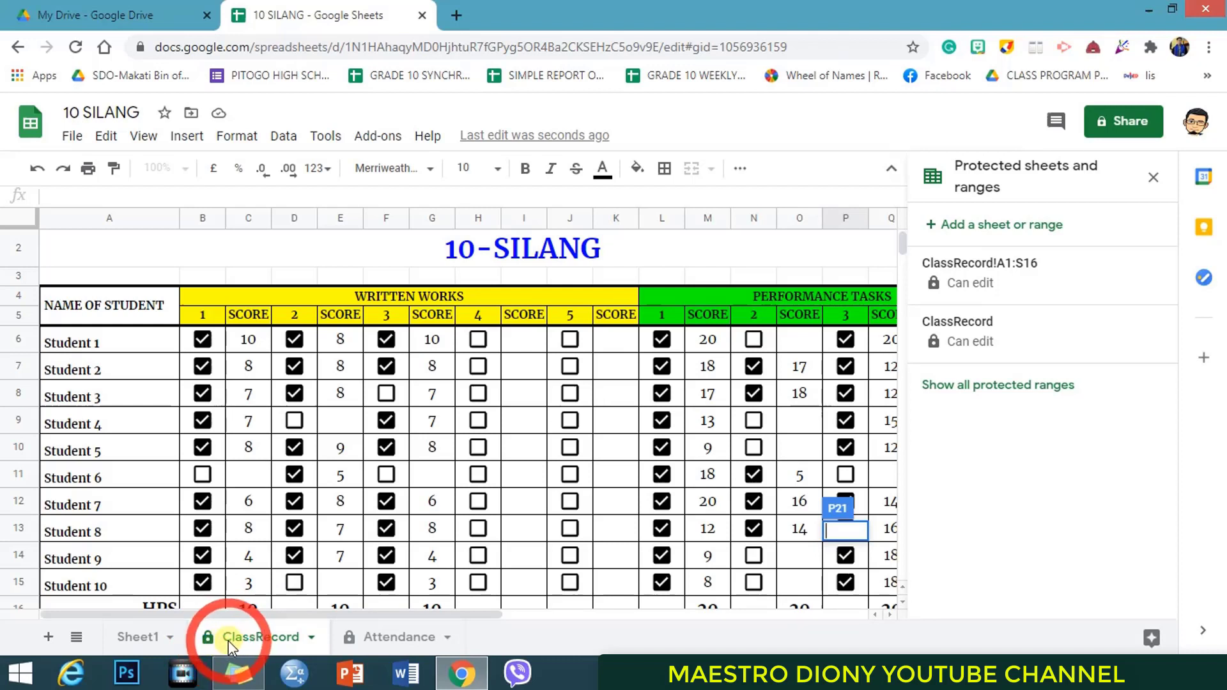
pyautogui.click(1153, 177)
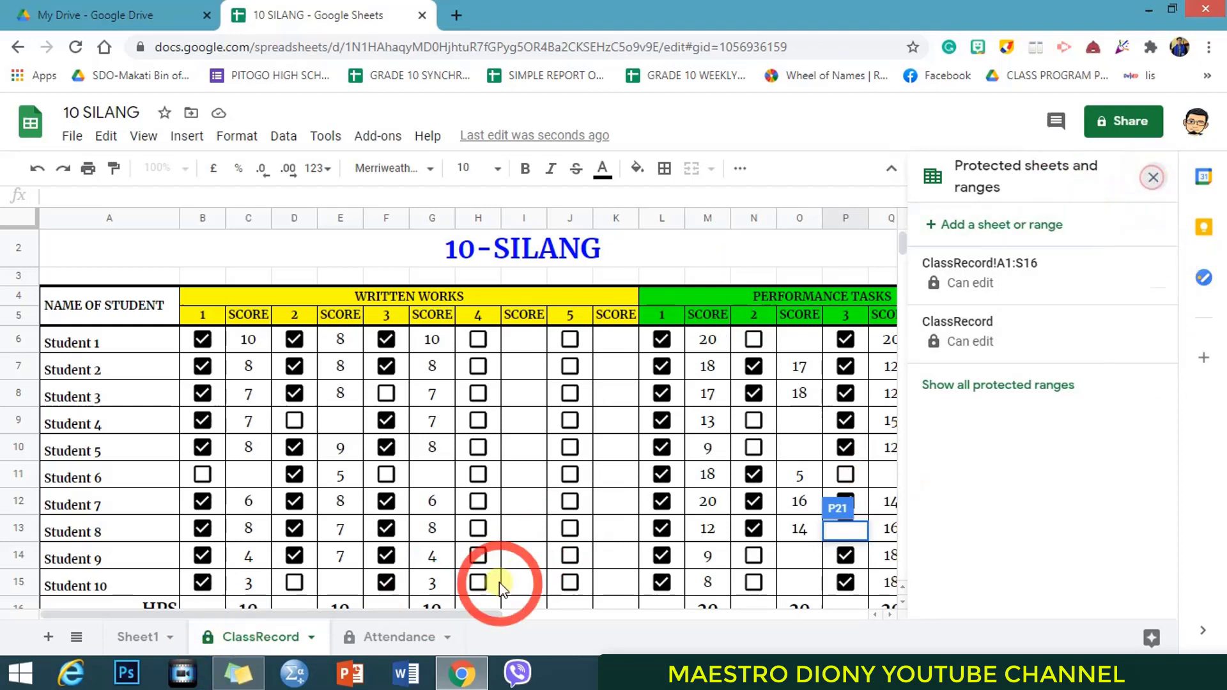